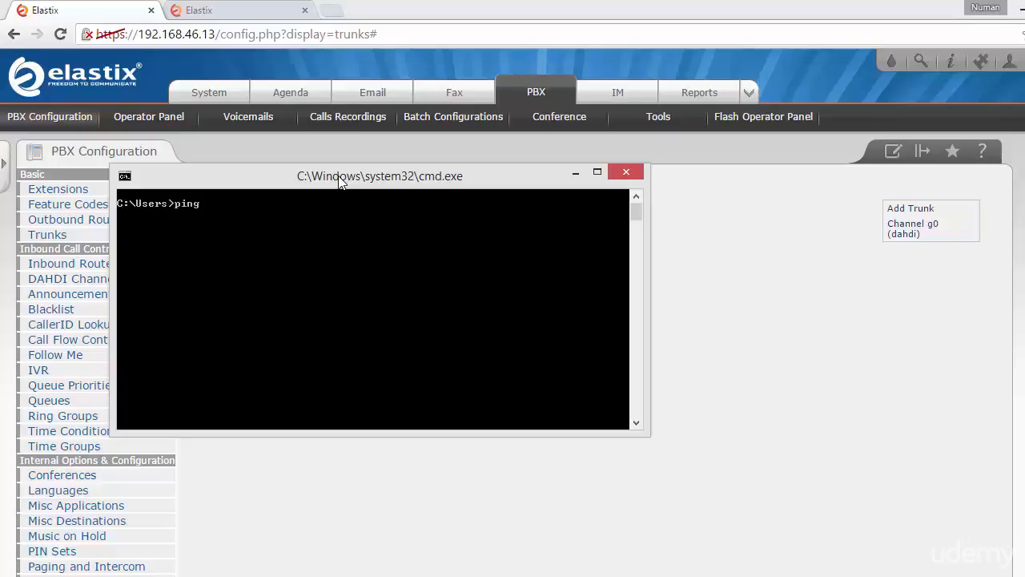
Ping 192.168.46.13 with ten 64-byte packets and repeat the same ping command.
text(1)
text( 64)
key(BackSpace)
text(l 64 -n 10 192.168.46.13)
key(Return)
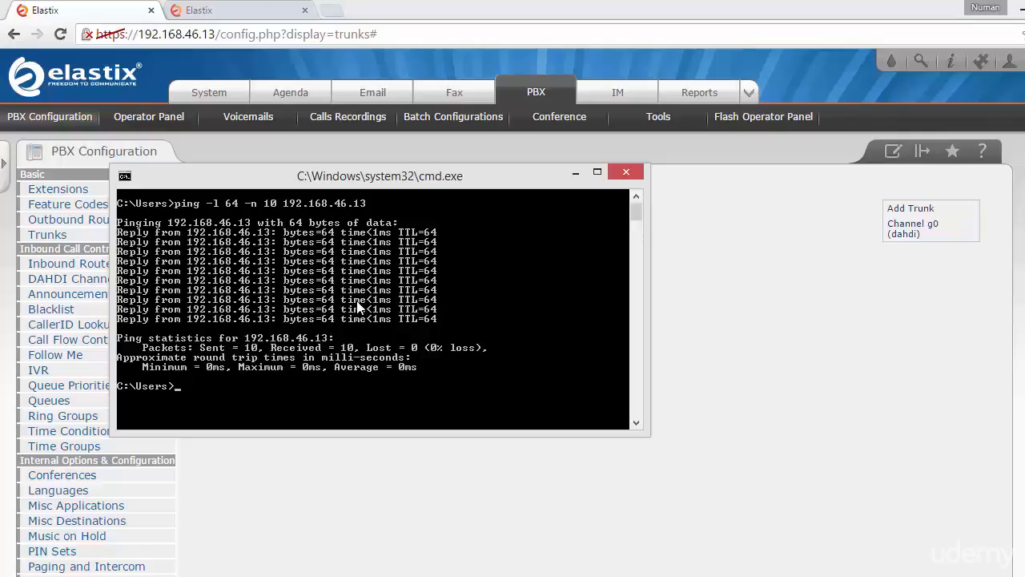
key(Up)
key(Return)
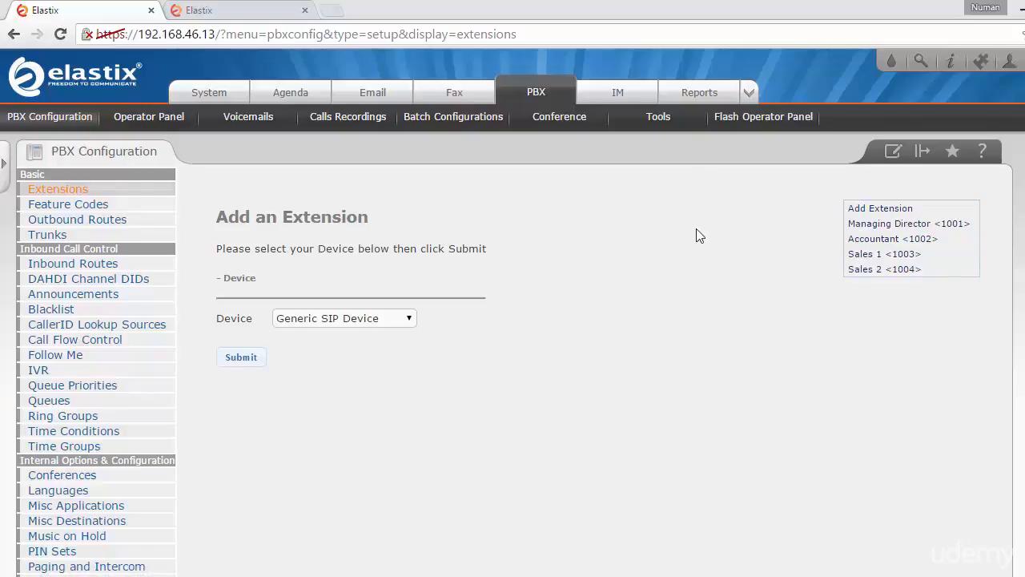
Compare the IP addresses of the two Elastix servers in their browser addresses.
click(242, 8)
drag(217, 34, 138, 34)
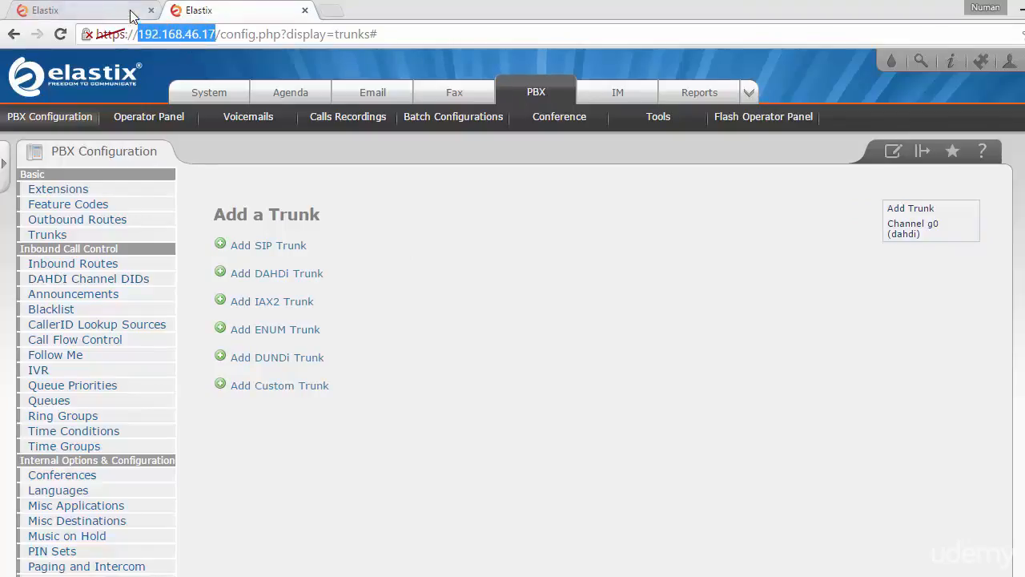
click(132, 14)
drag(216, 34, 138, 34)
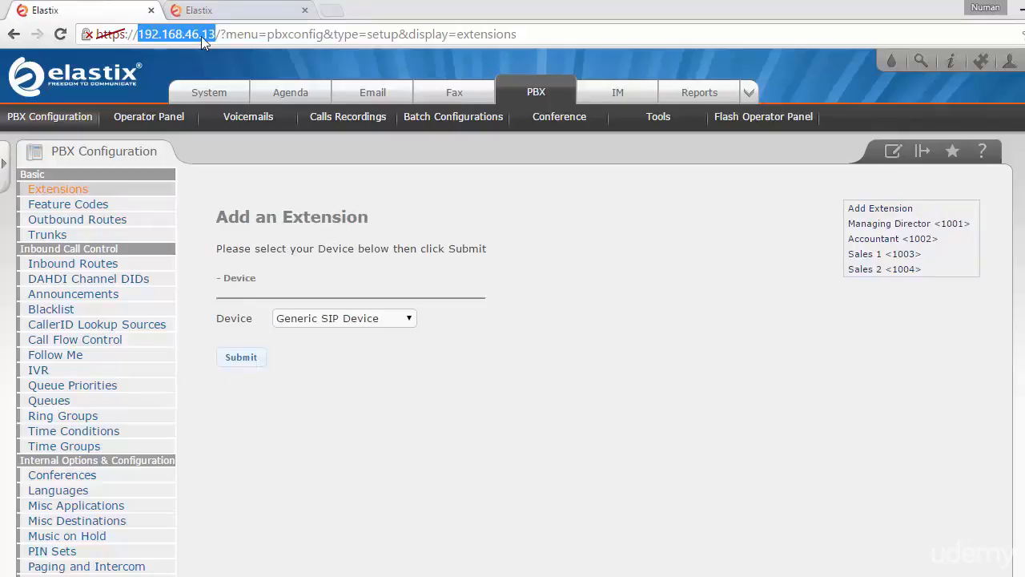
click(231, 11)
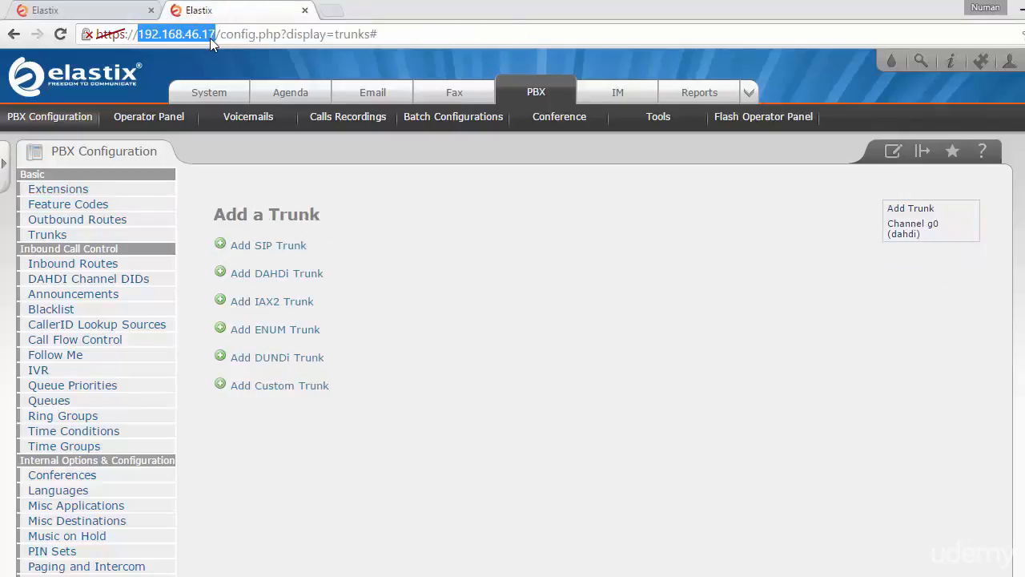
click(486, 282)
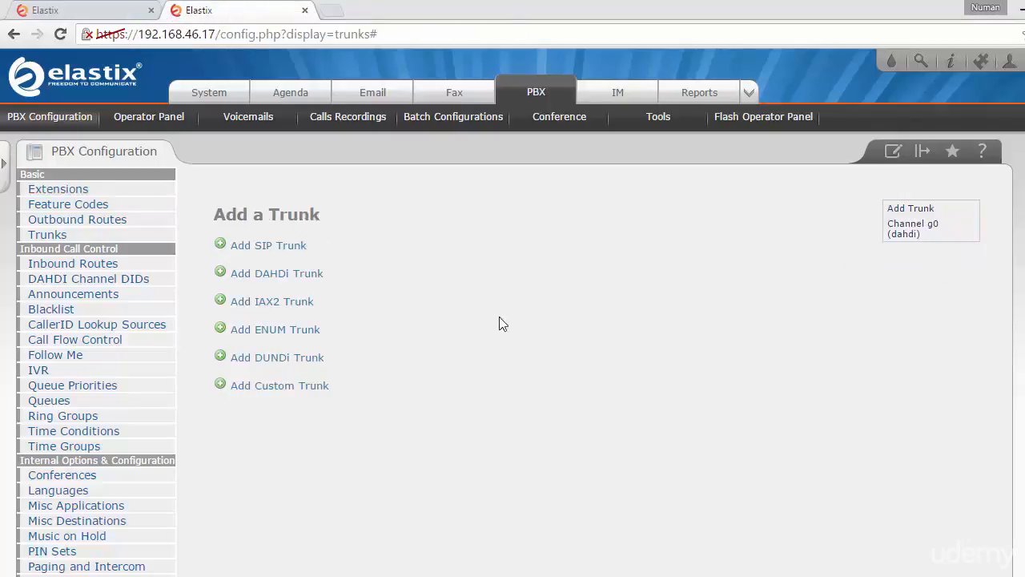
Start a new SIP trunk on the 192.168.46.17 server and enter ServerB as its trunk name.
click(64, 236)
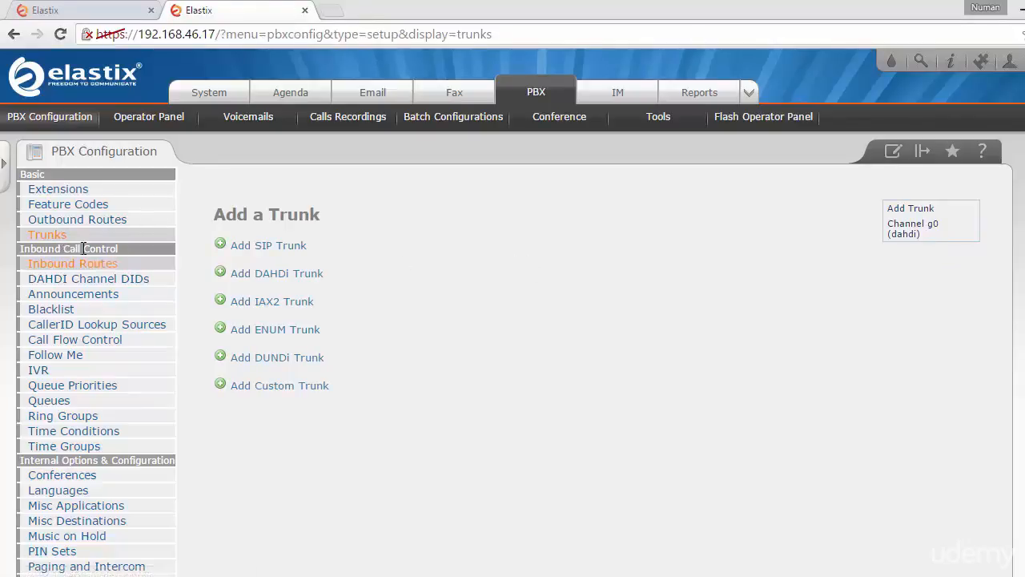
click(278, 253)
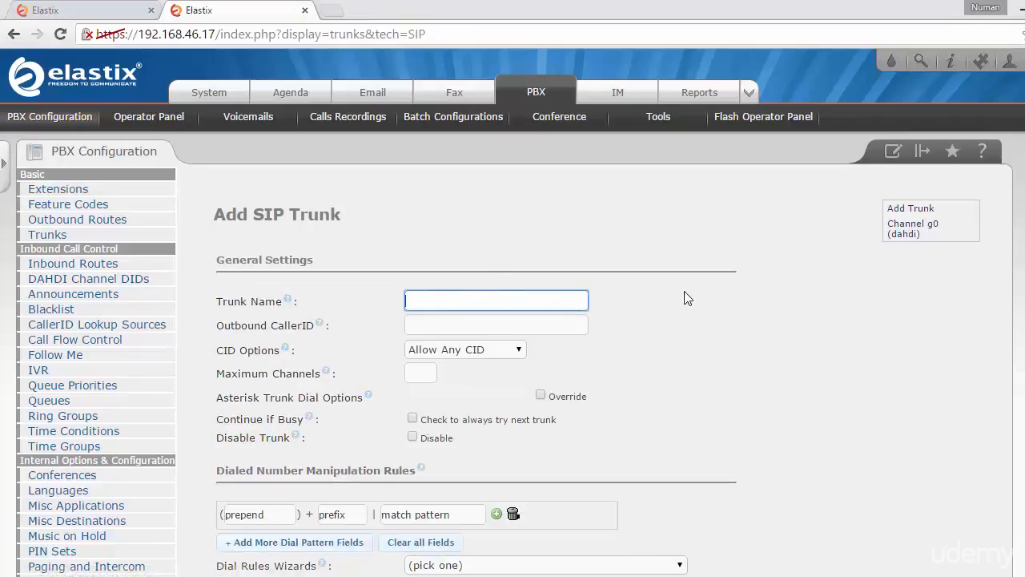
text(S)
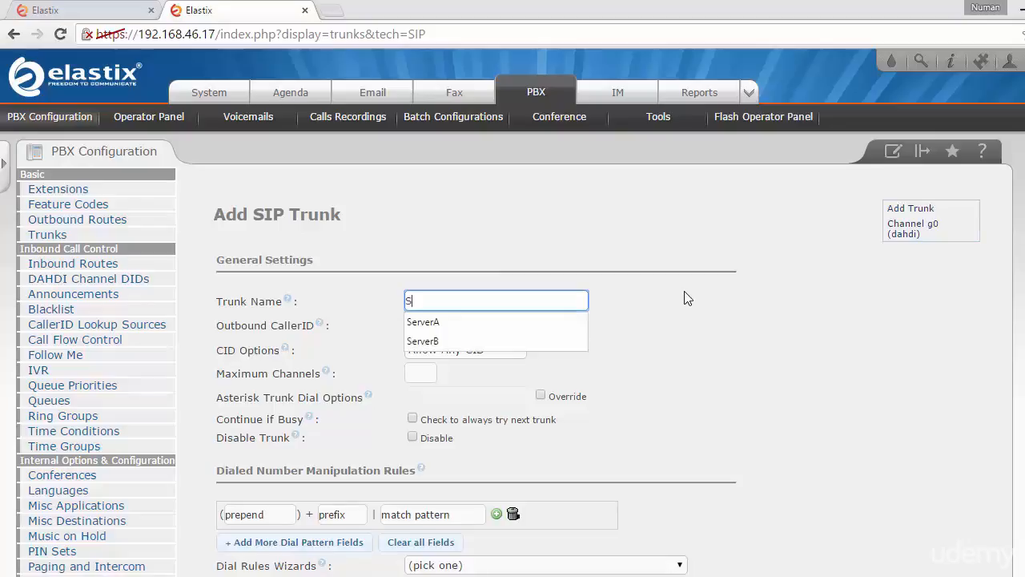
text(erverB)
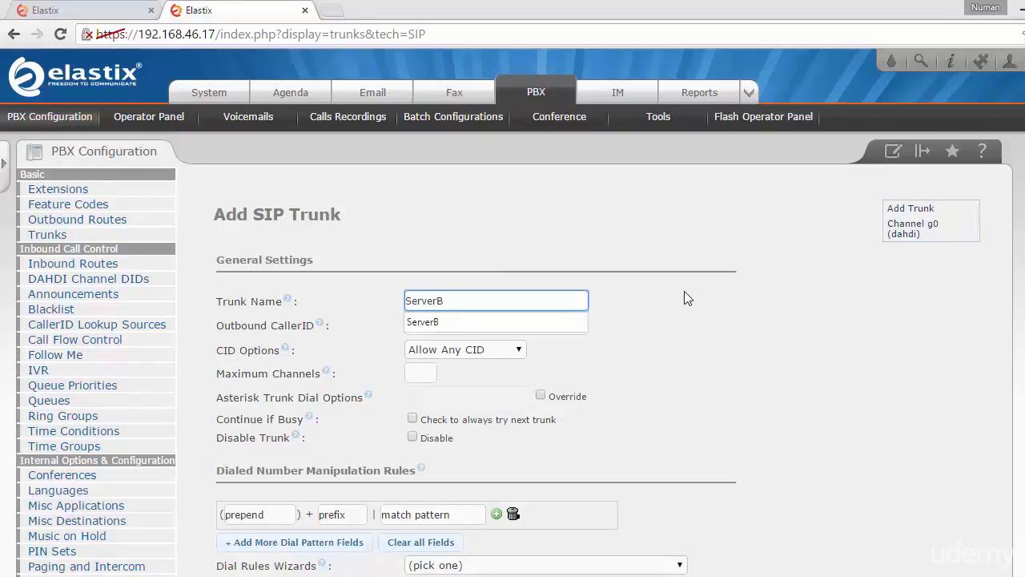
click(684, 291)
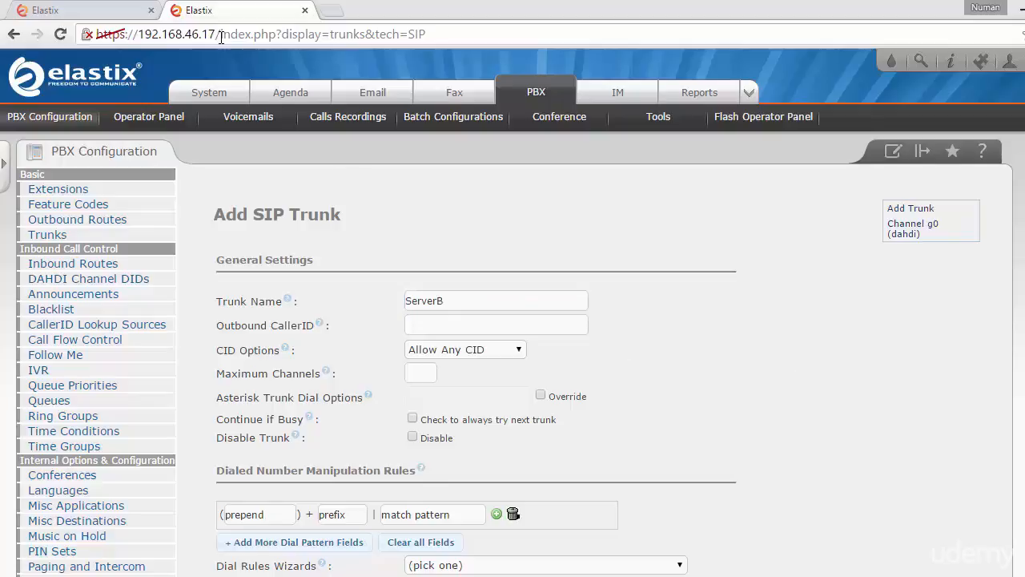
click(471, 305)
Start a new SIP trunk on the 192.168.46.13 server and enter serverB as its trunk name.
click(113, 10)
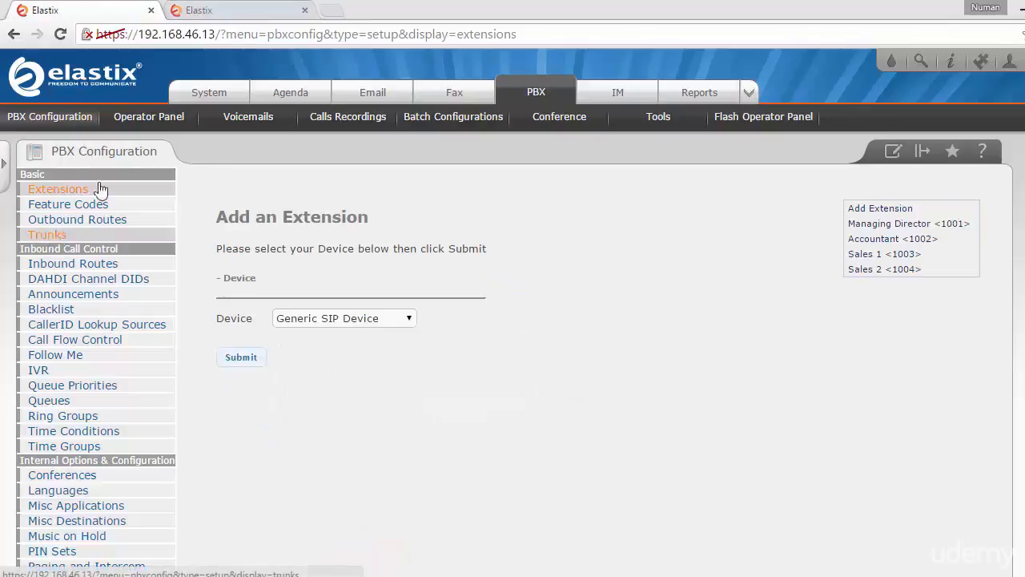
click(47, 234)
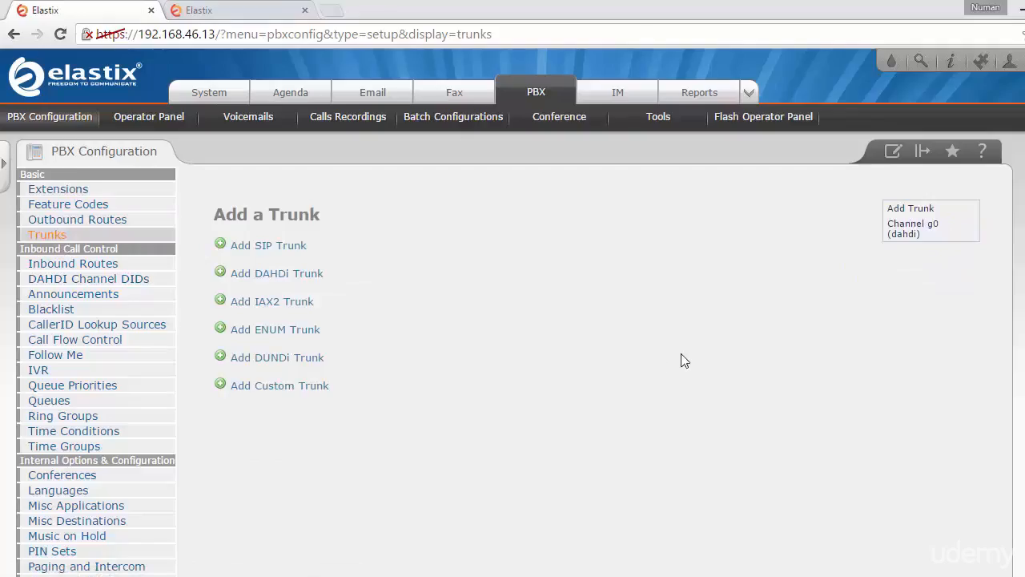
click(258, 246)
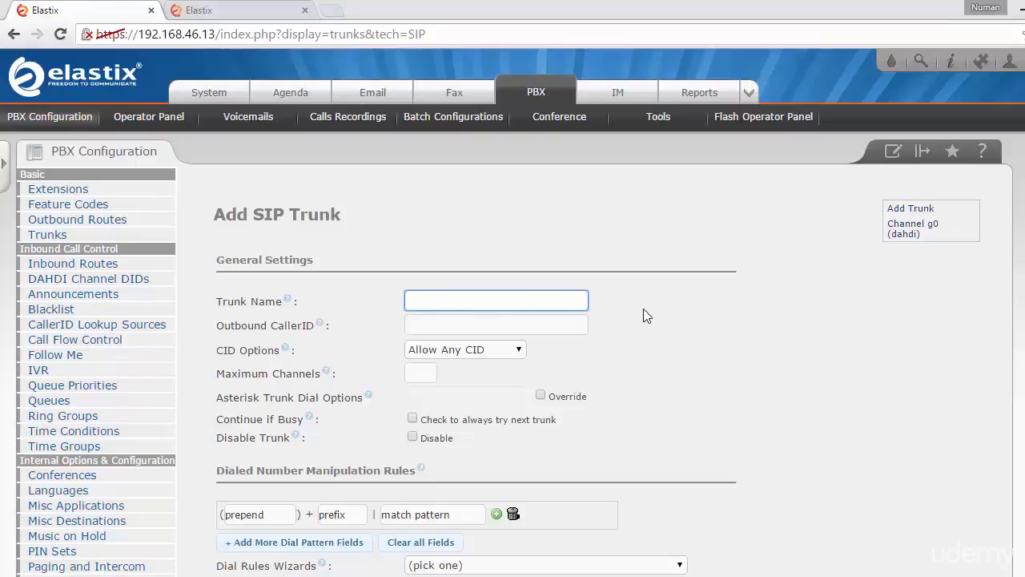
text(server)
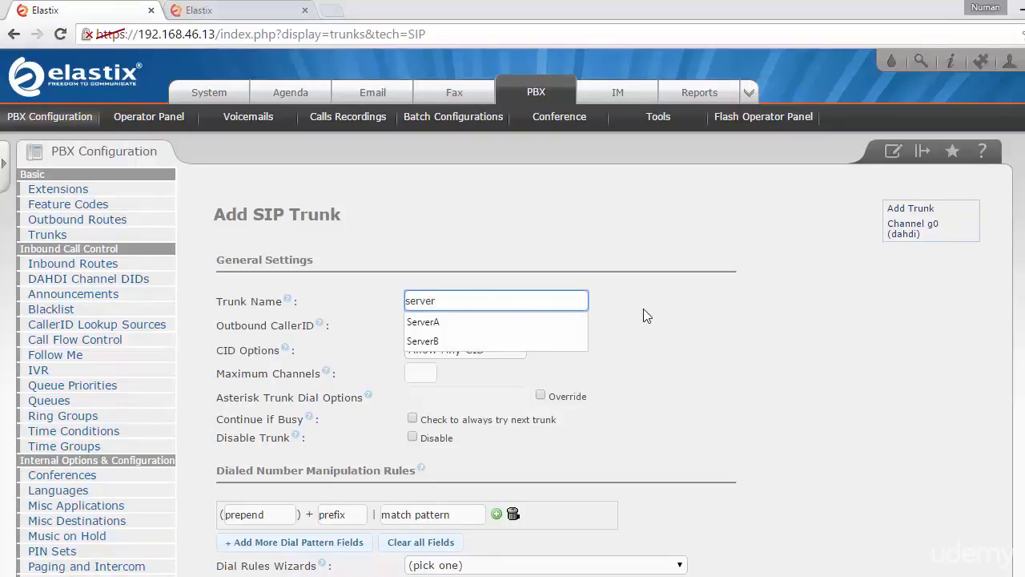
text(B)
click(640, 320)
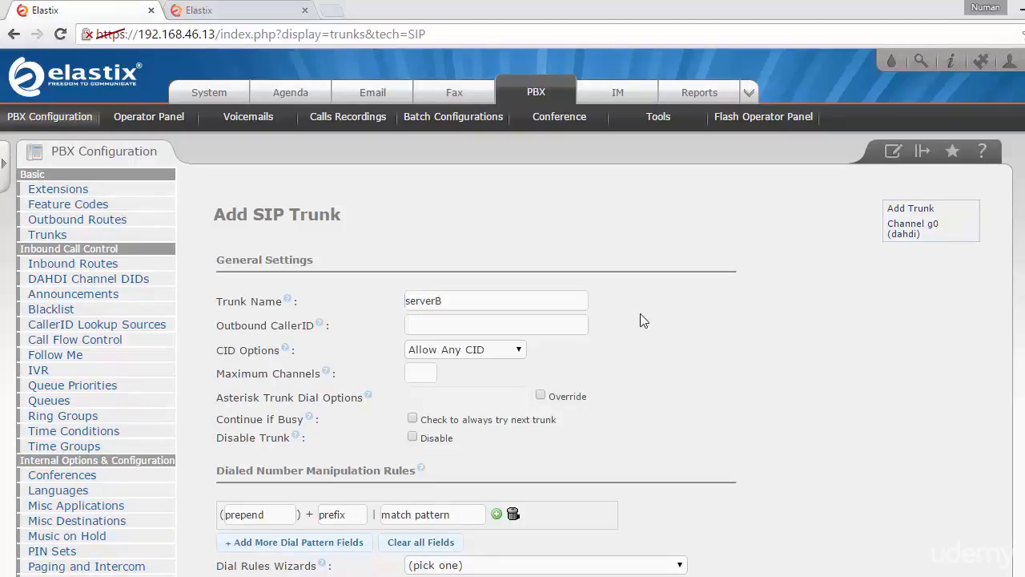
Compare the trunk names entered in the SIP trunk forms of both servers, ending on the 192.168.46.13 server.
click(470, 302)
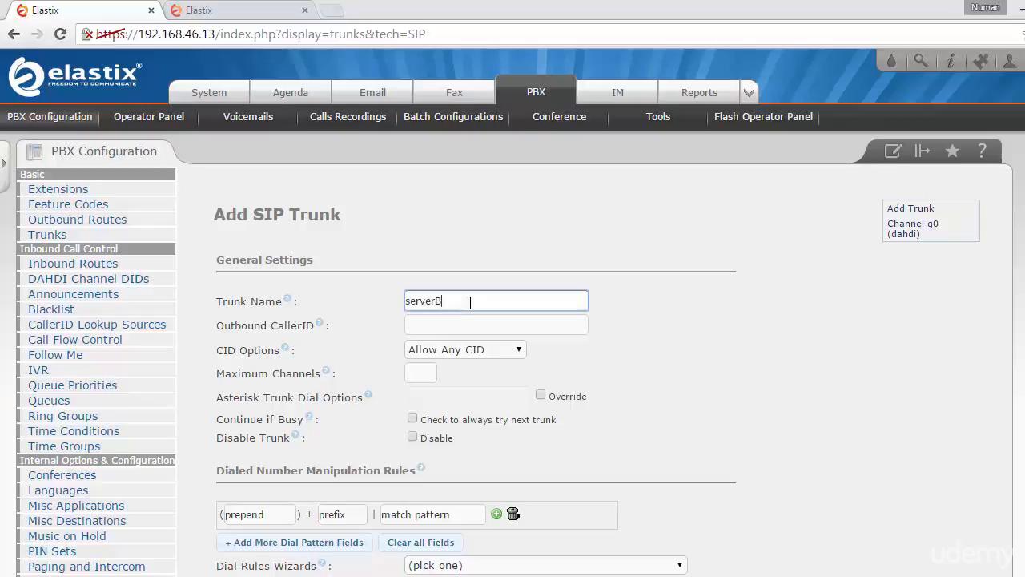
click(239, 11)
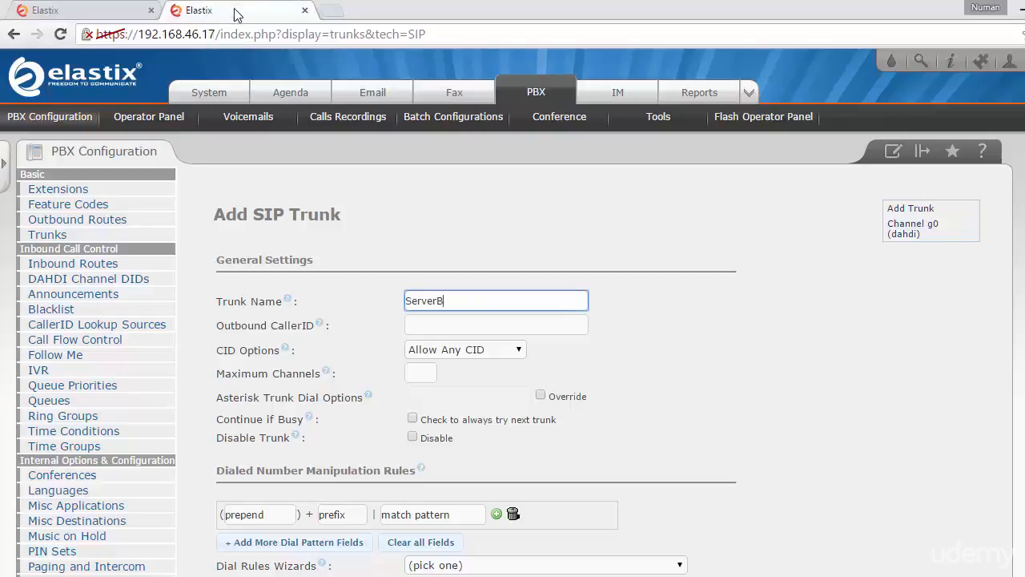
click(126, 16)
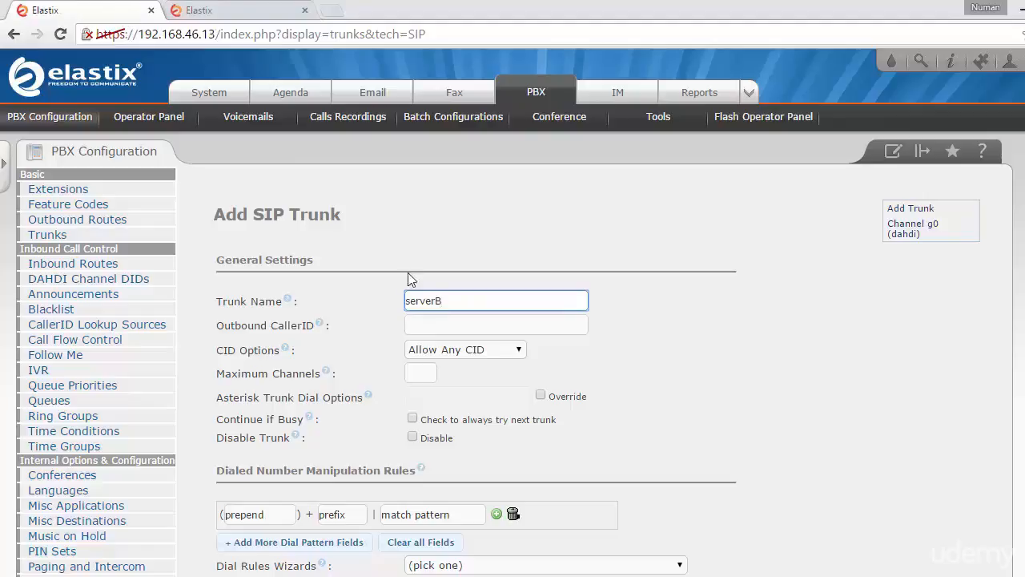
click(695, 332)
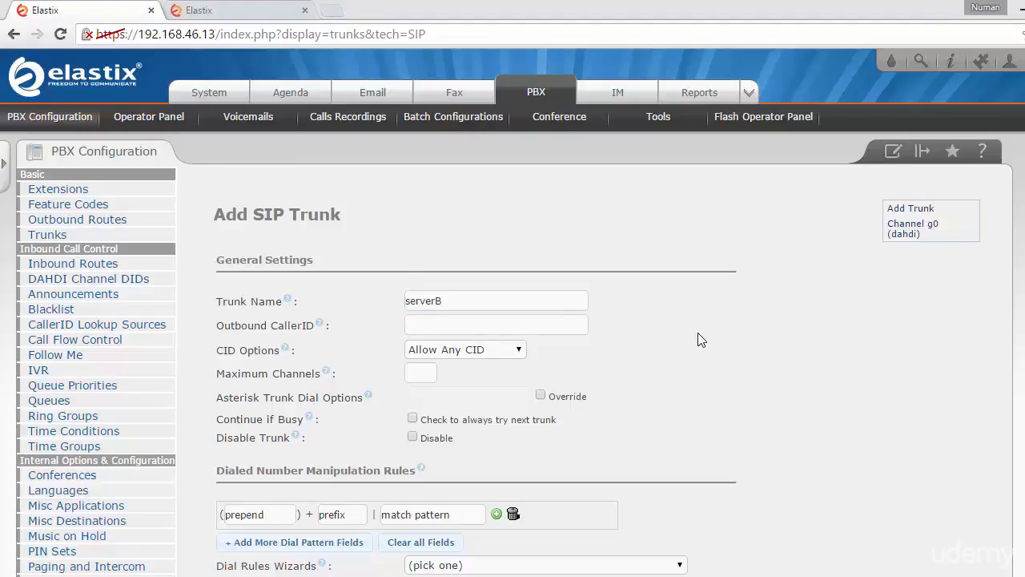
Examine the prepend, prefix and match pattern fields of the trunk's dialed number manipulation rules.
scroll(698, 333, down, 5)
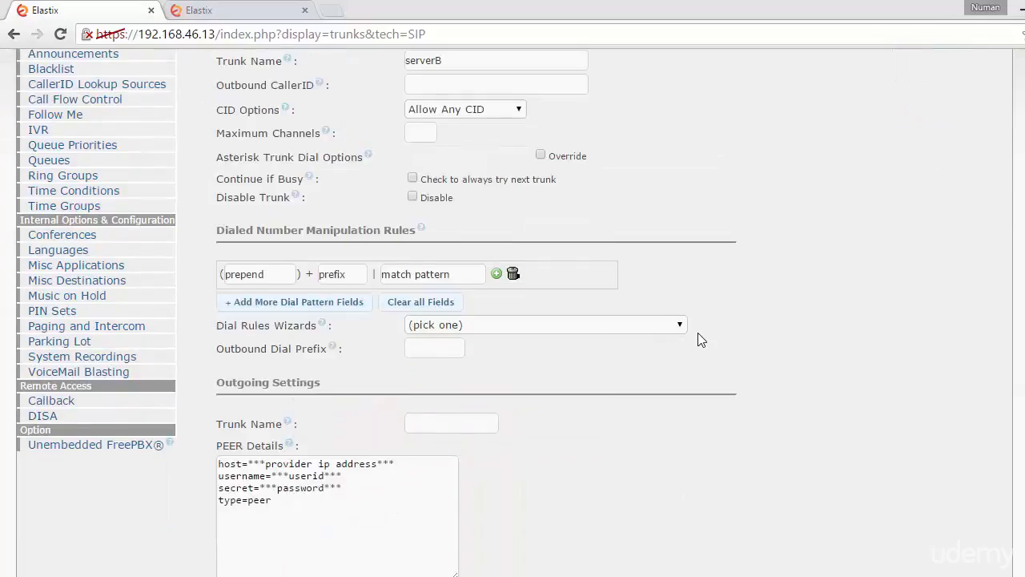
click(386, 194)
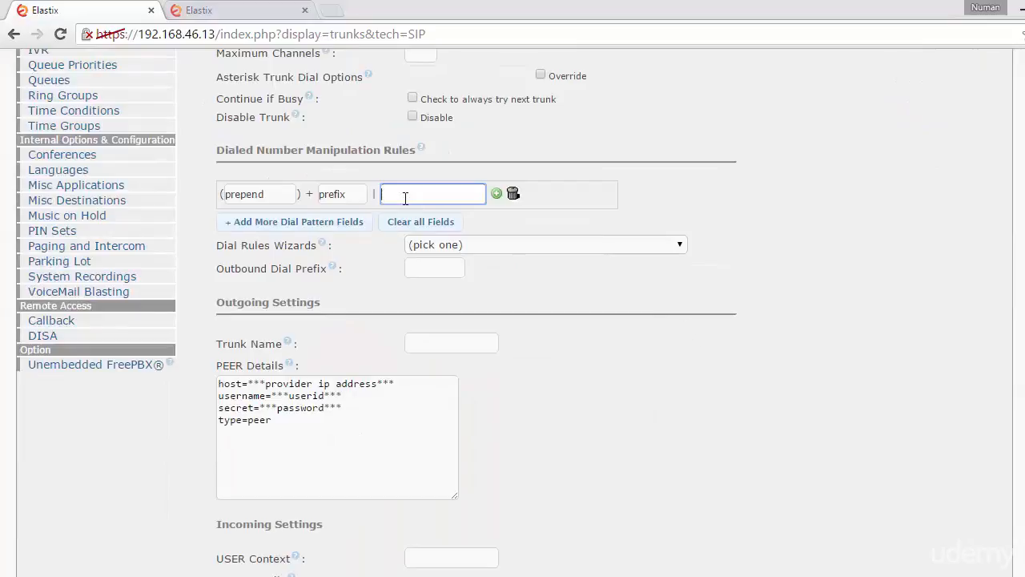
click(237, 193)
click(343, 193)
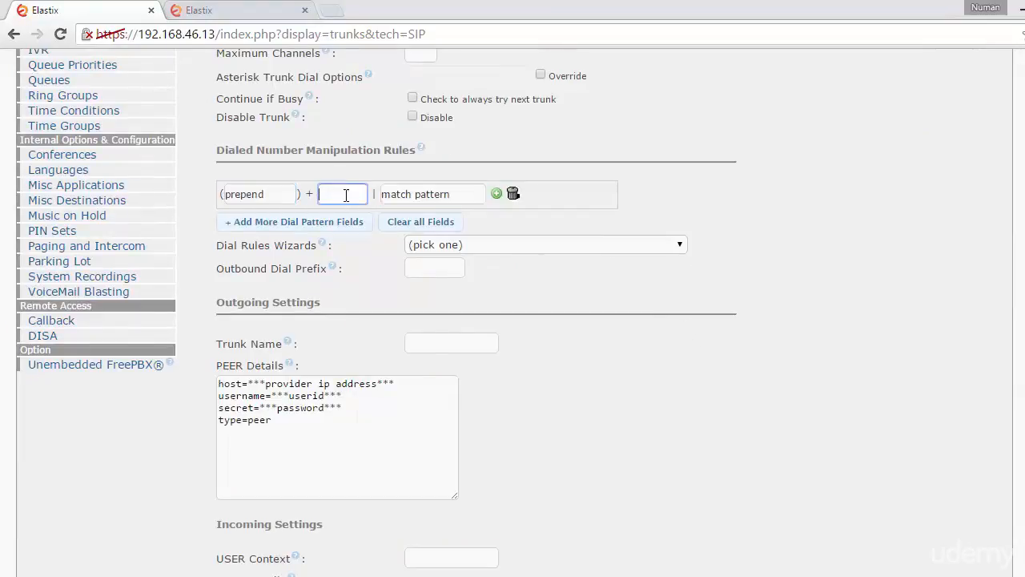
click(543, 284)
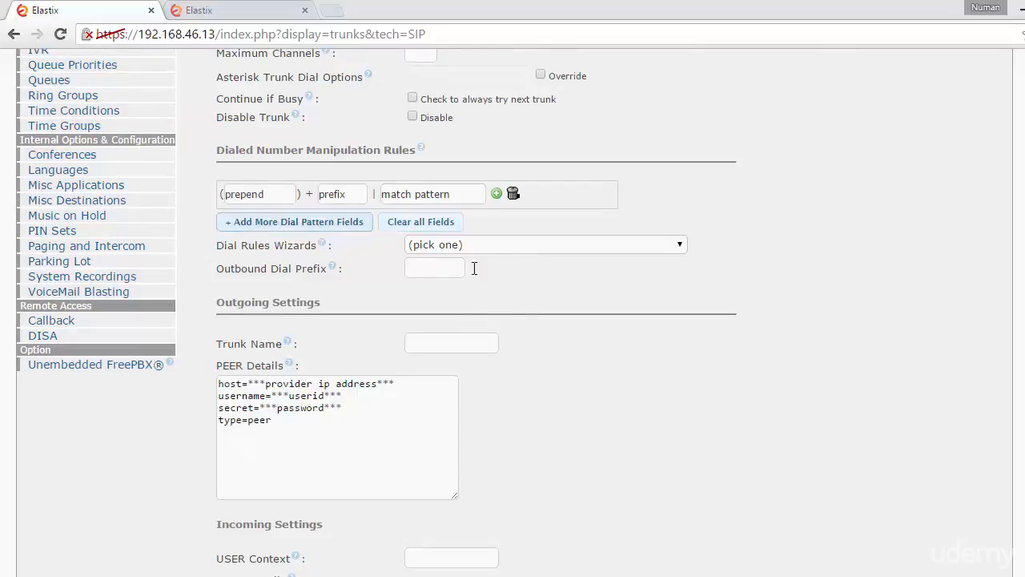
Replace the default outgoing PEER Details with host=192.168.46.17.
drag(281, 420, 247, 423)
key(ctrl+a)
key(BackSpace)
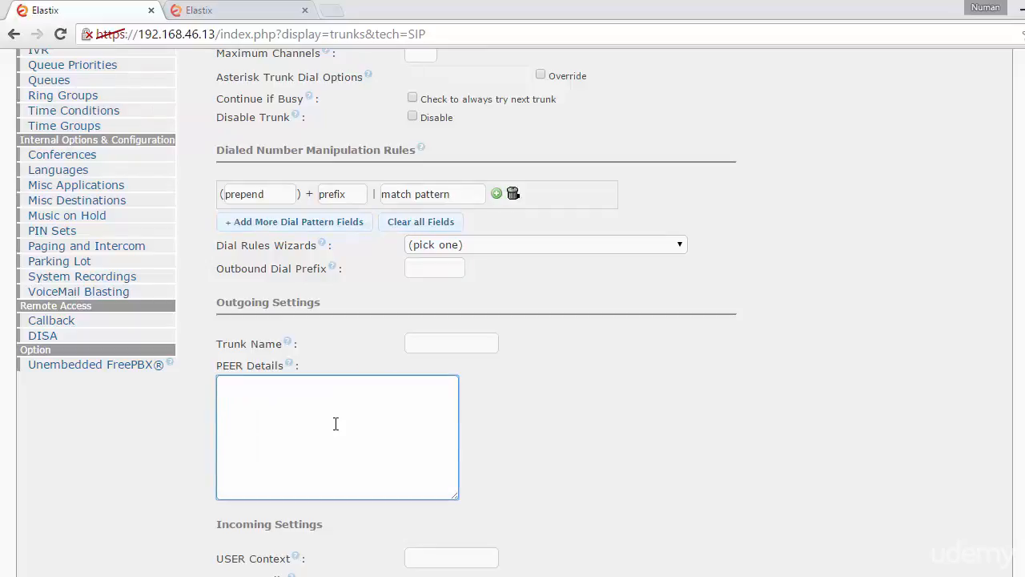
text(host=192.168.46.17)
drag(325, 385, 217, 385)
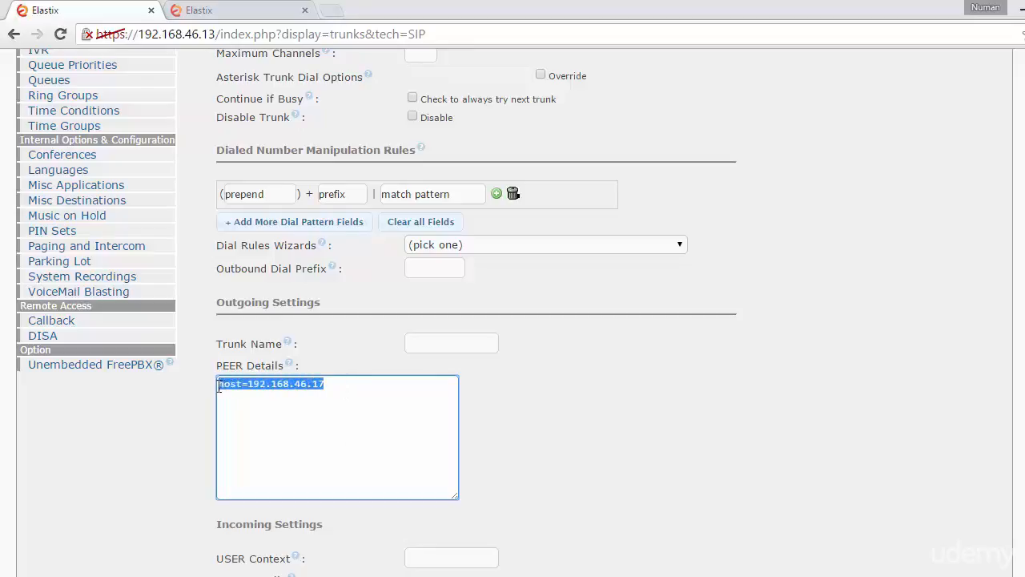
click(303, 385)
drag(324, 384, 218, 377)
click(305, 382)
drag(339, 387, 218, 385)
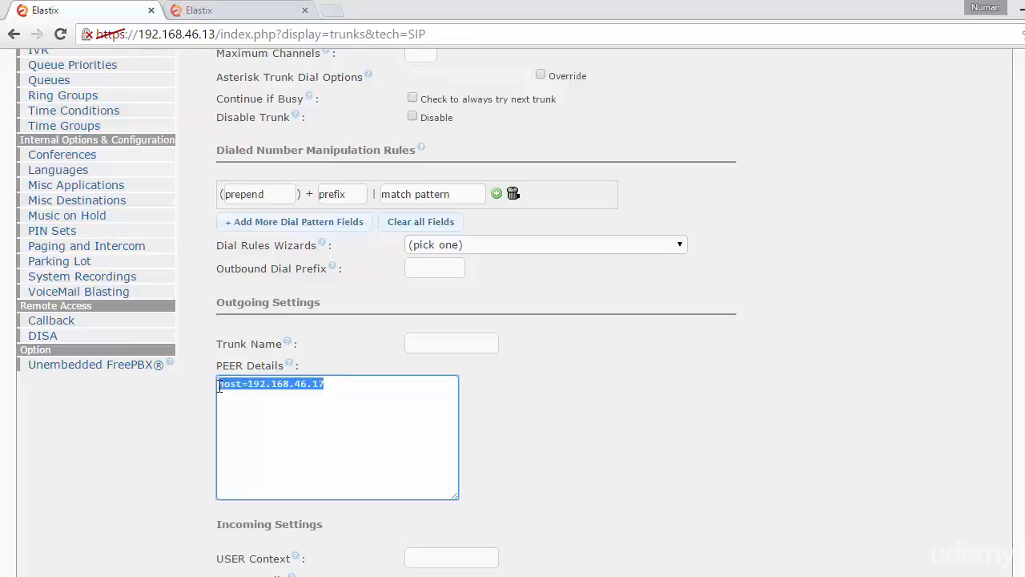
Add the lines type=peer and qualify=yes below the host line in the outgoing PEER Details.
click(344, 393)
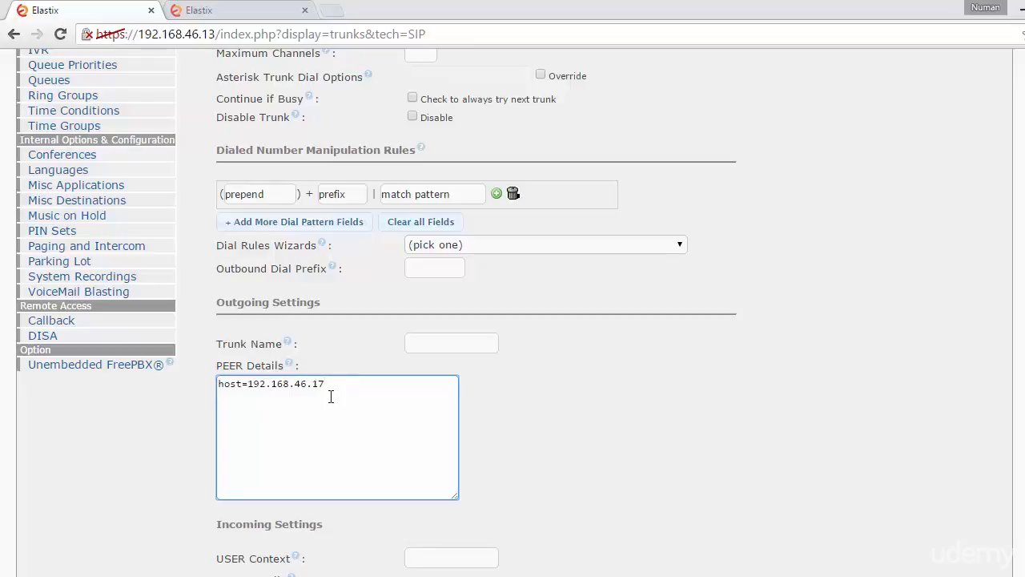
key(Return)
text(type=)
text(peer )
text(q)
text(ualify=yes)
Set the trunk name in the Outgoing Settings to ServerB.
click(451, 343)
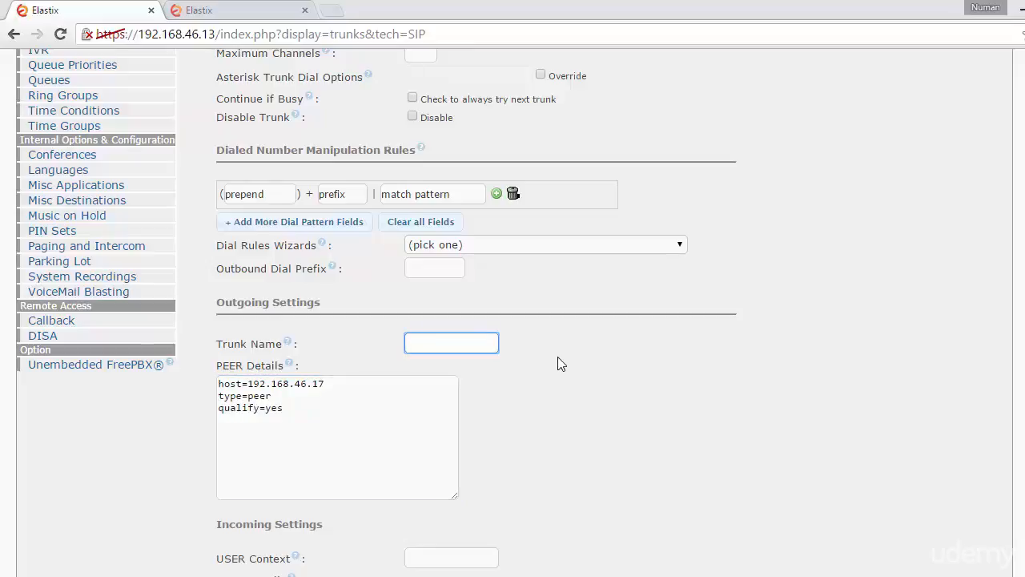
text(Ser)
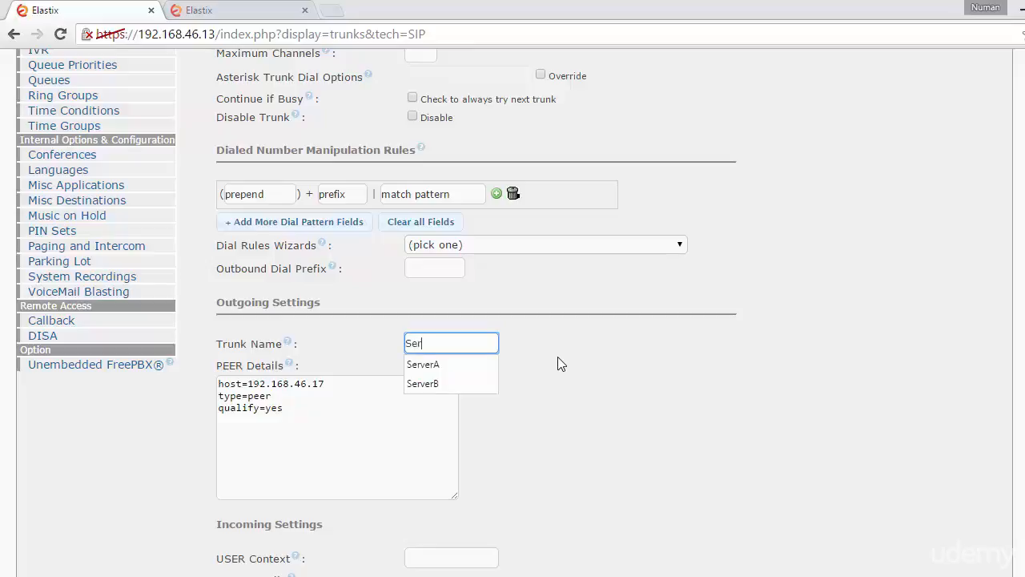
text(verB)
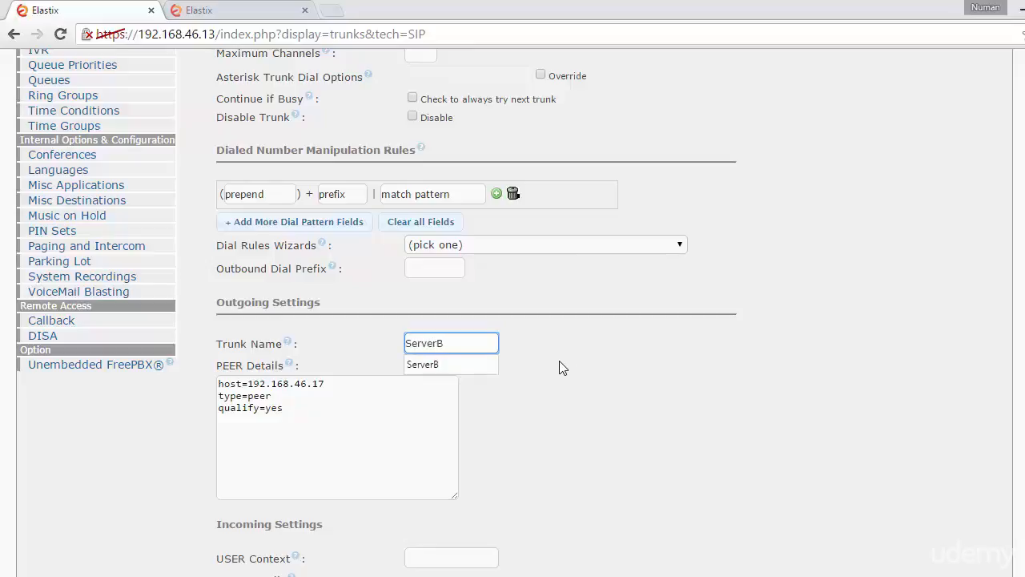
click(560, 362)
Clear the default USER Details in the trunk's Incoming Settings.
scroll(560, 362, down, 2)
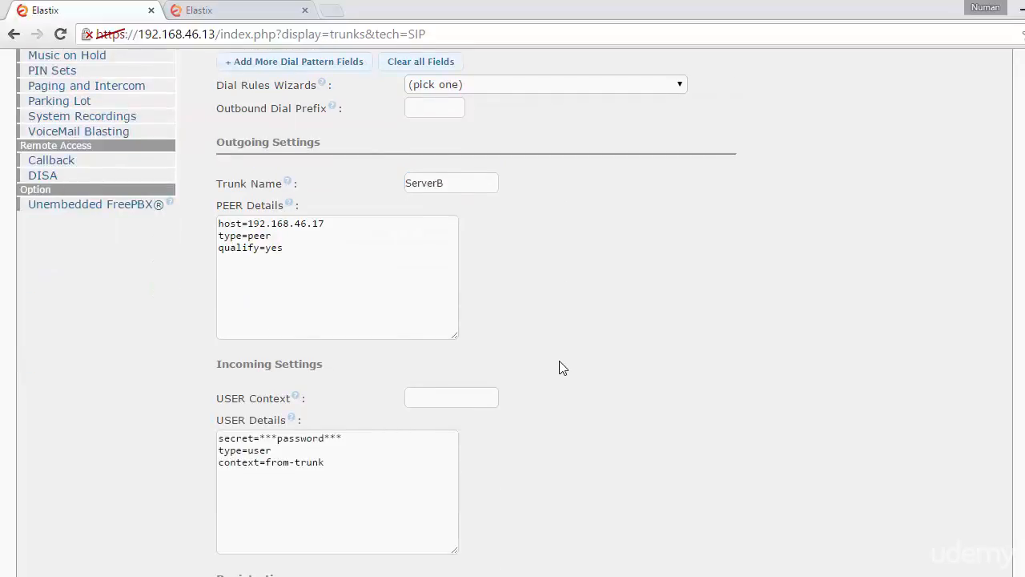
scroll(563, 367, down, 1)
click(317, 389)
drag(317, 389, 206, 359)
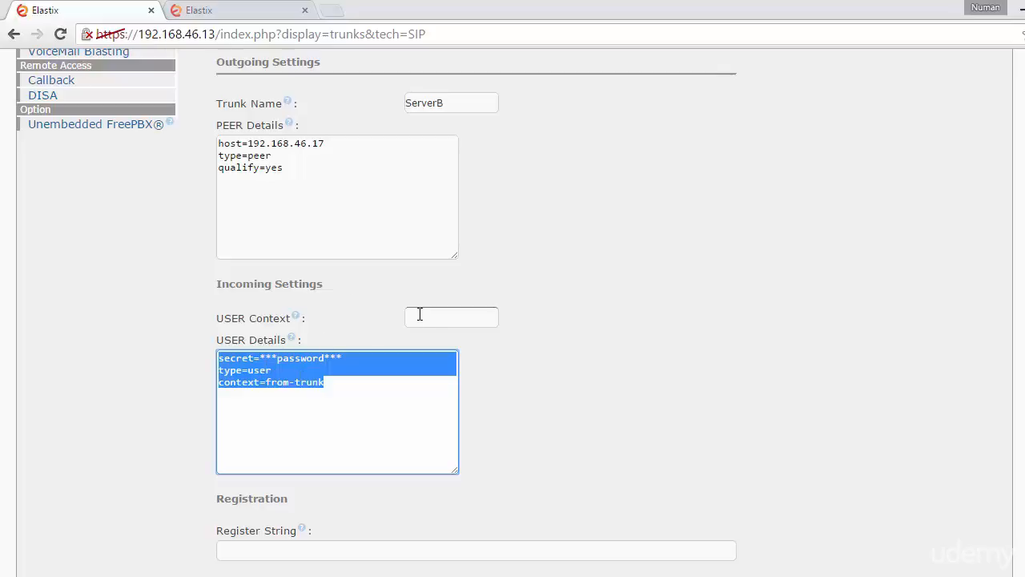
click(264, 370)
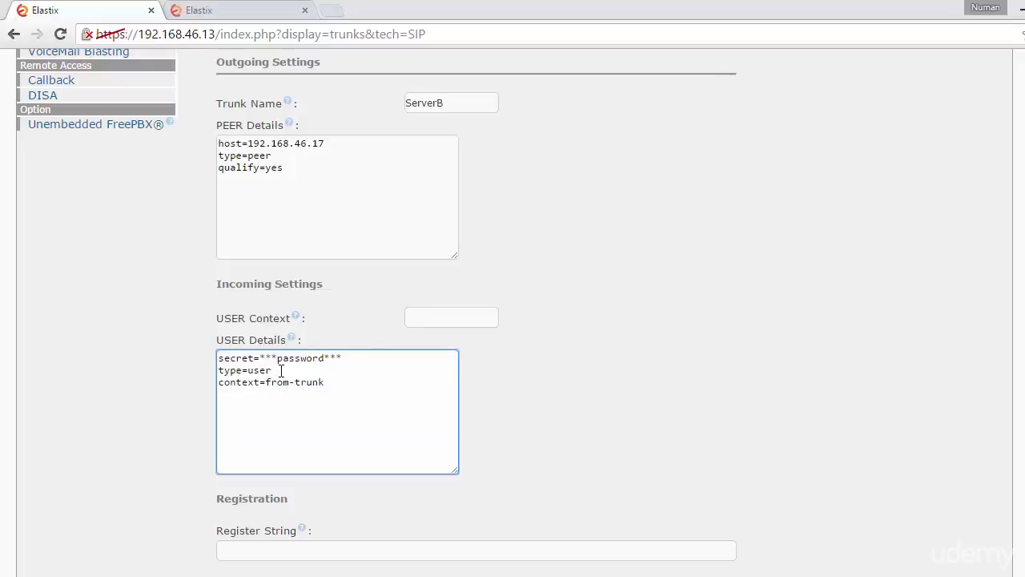
drag(334, 382, 217, 358)
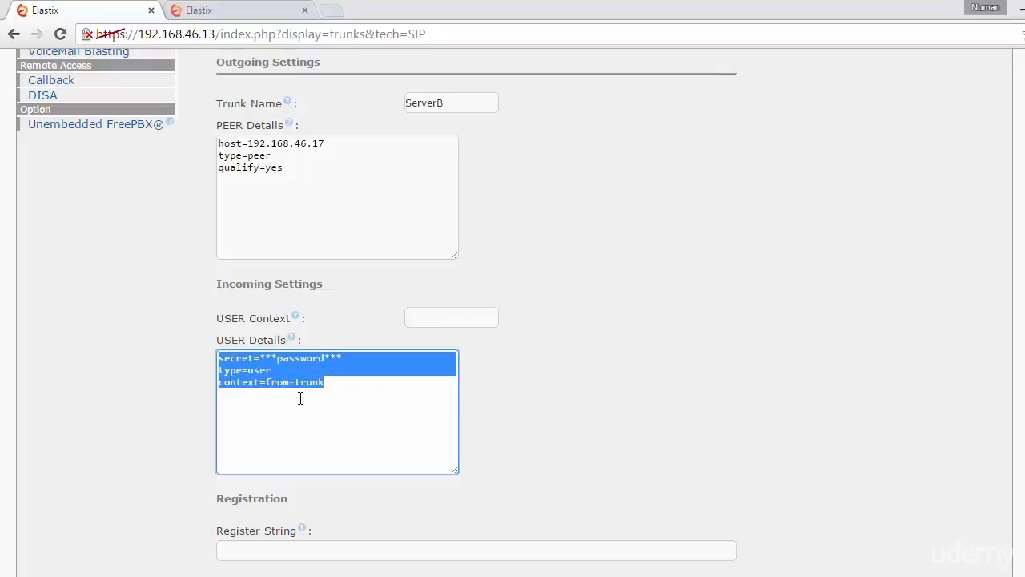
key(Delete)
click(550, 382)
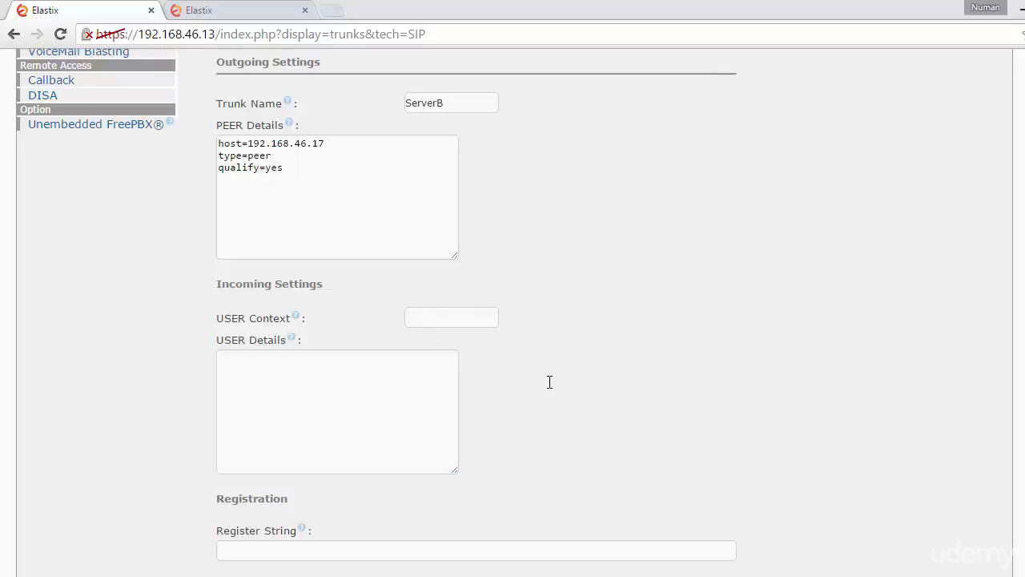
Submit the new serverB SIP trunk and apply the configuration.
scroll(548, 388, up, 2)
drag(284, 328, 216, 303)
click(589, 368)
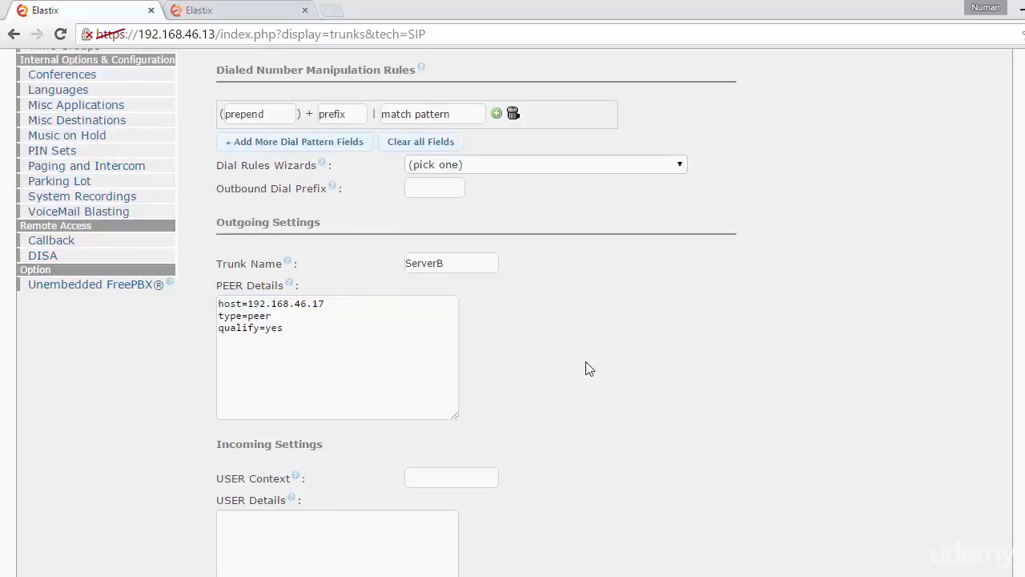
scroll(589, 368, down, 4)
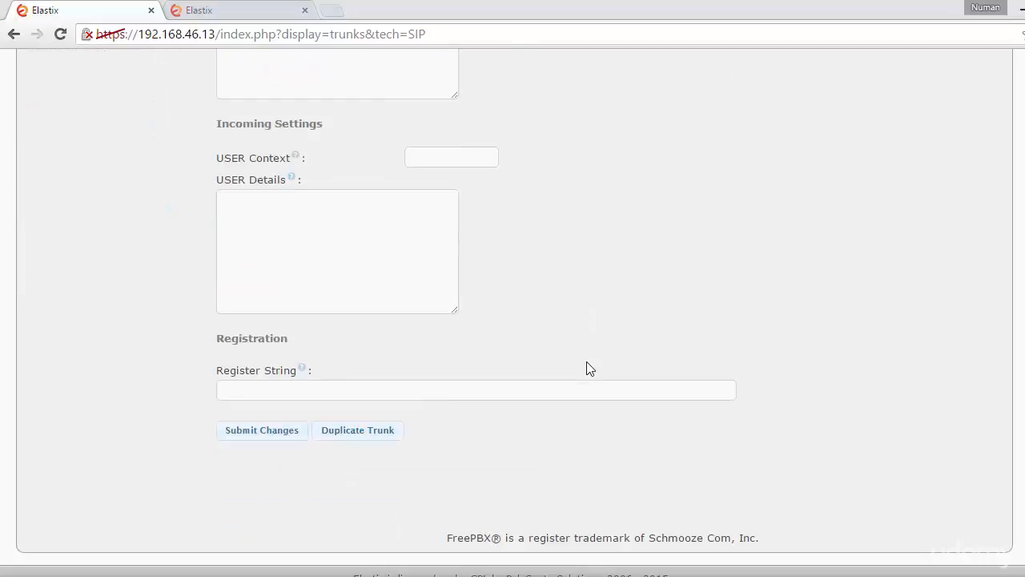
click(250, 433)
click(573, 199)
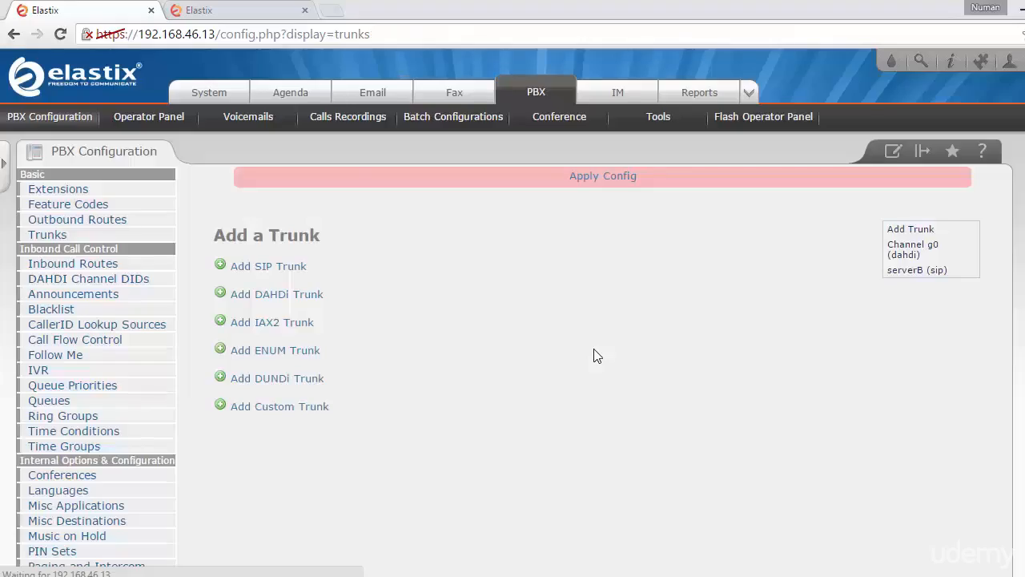
click(575, 180)
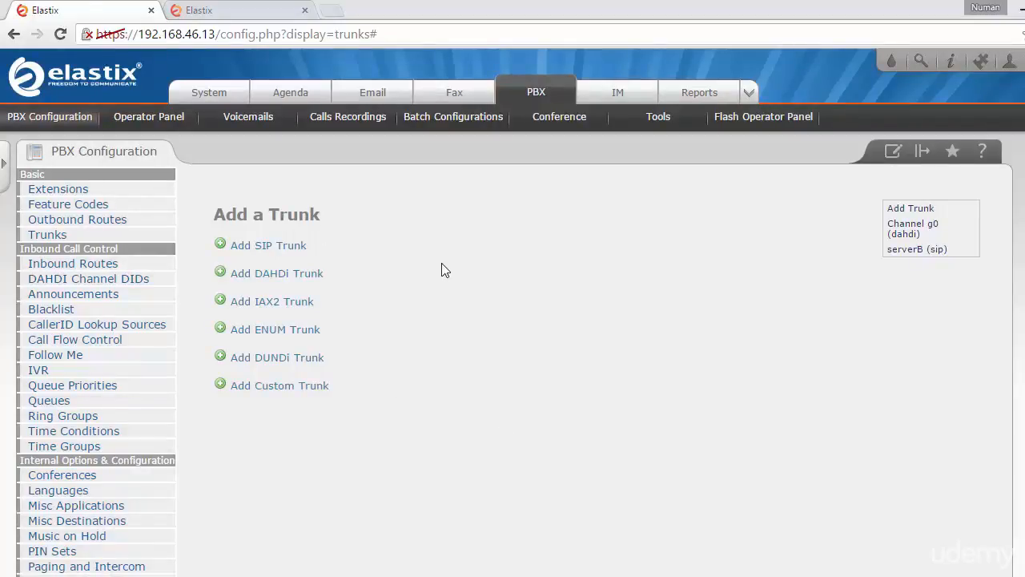
Reopen the serverB trunk from the trunk list and review its saved outgoing and incoming settings.
click(64, 234)
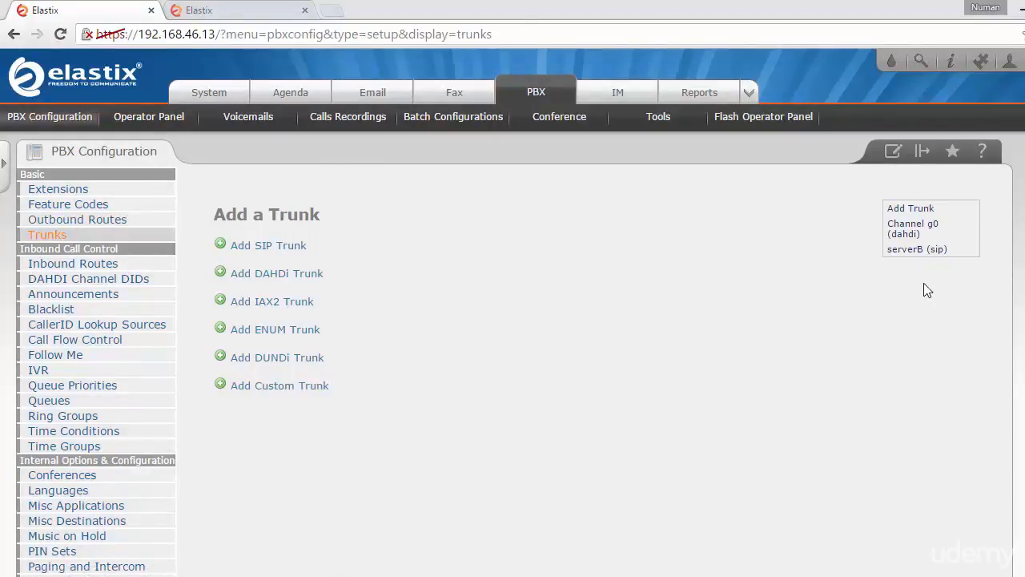
click(921, 250)
scroll(504, 323, down, 6)
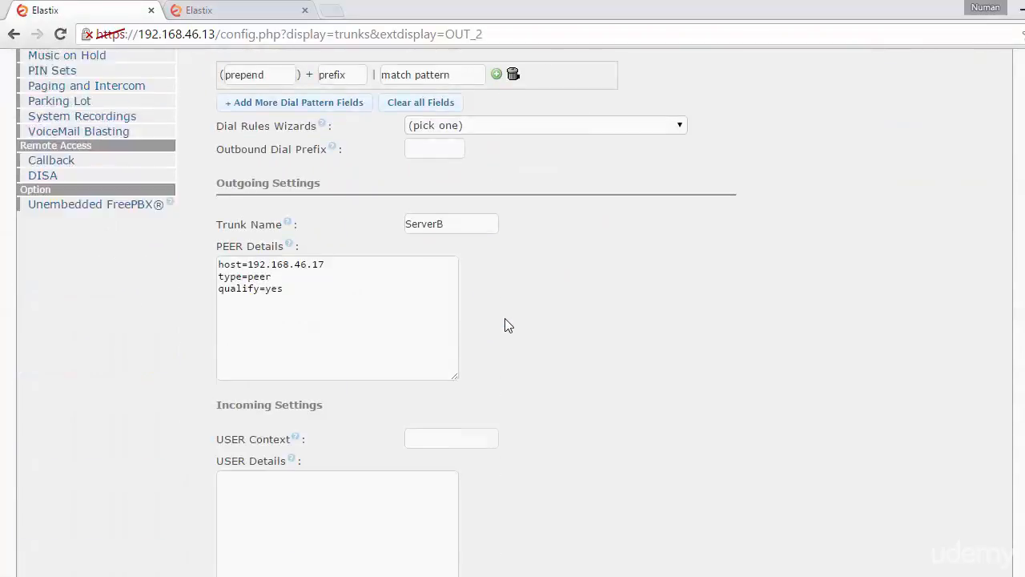
scroll(504, 324, down, 5)
scroll(505, 322, up, 10)
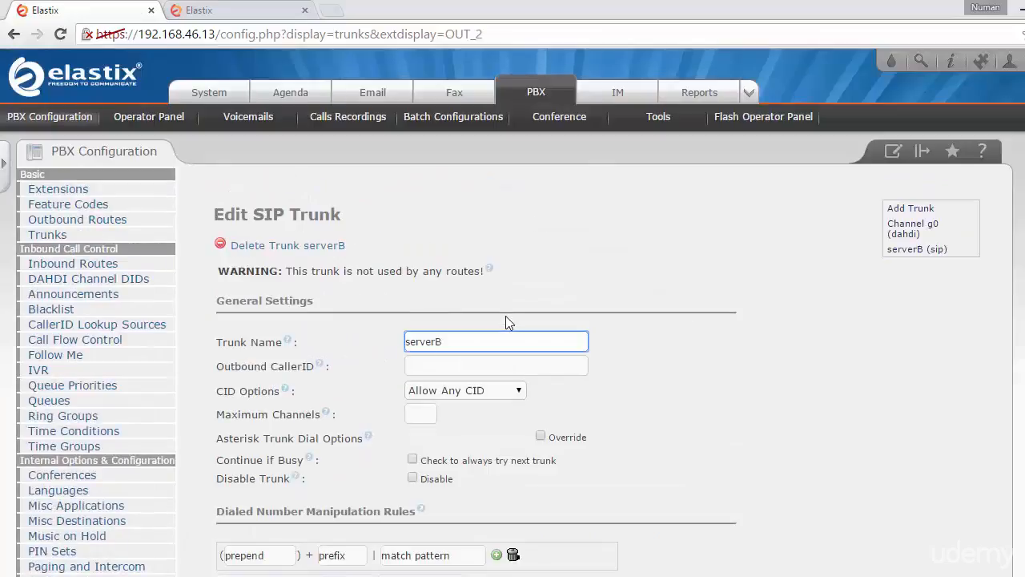
Open the existing outbound route 9_outside for editing.
click(114, 221)
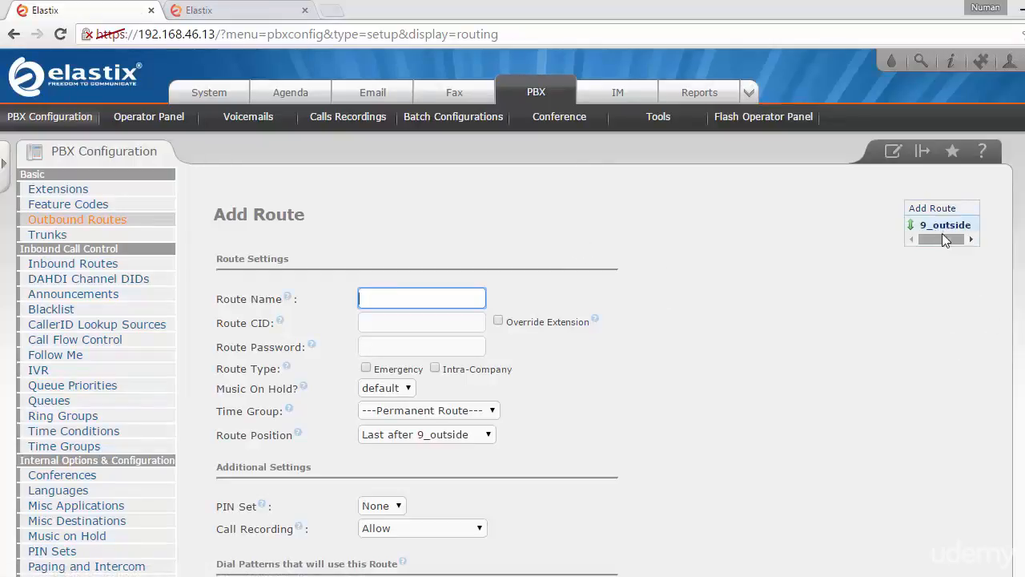
click(943, 225)
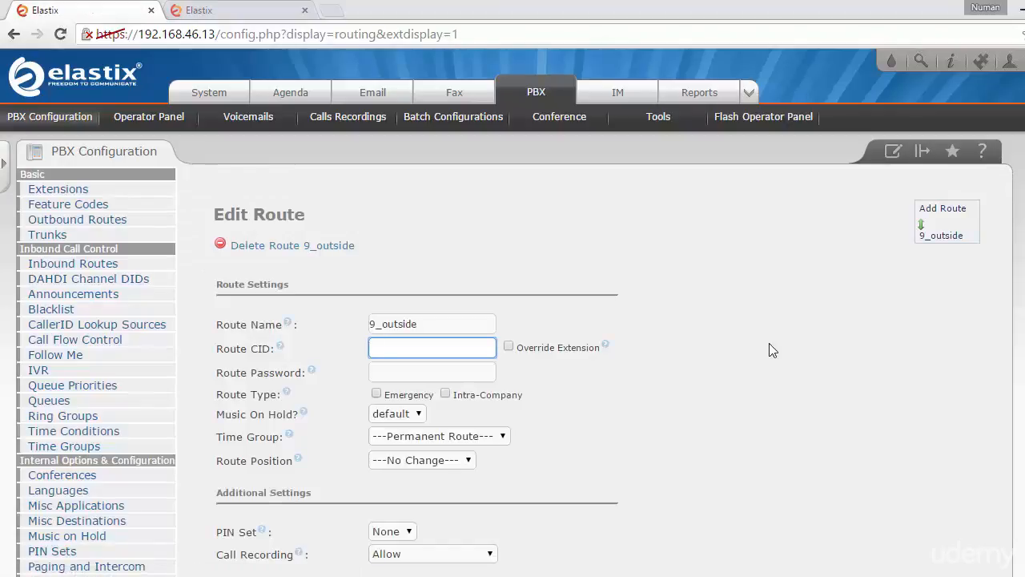
scroll(771, 350, down, 2)
scroll(771, 350, up, 2)
scroll(770, 350, down, 2)
scroll(771, 350, down, 1)
scroll(769, 286, up, 2)
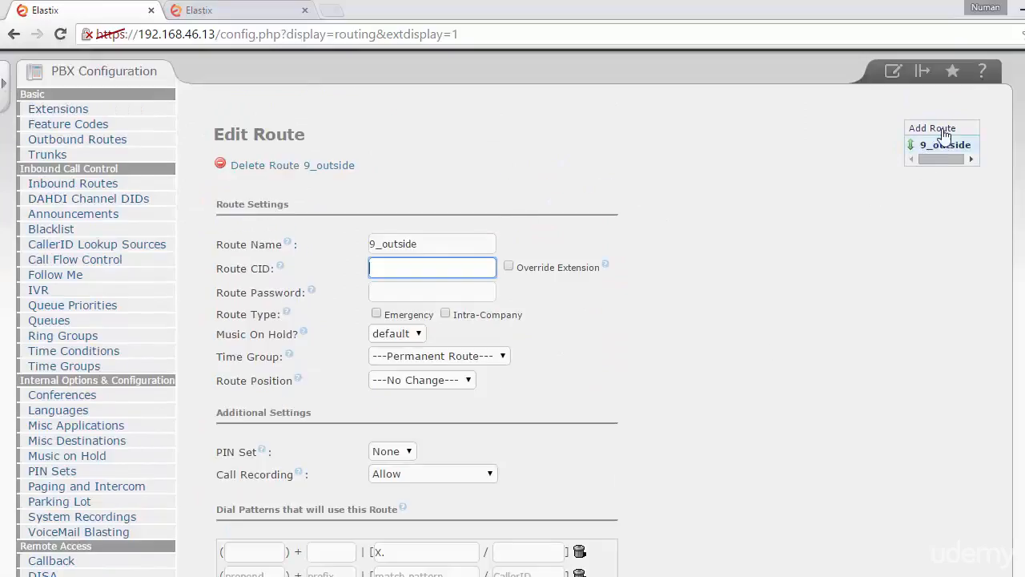
Examine the prefix and match pattern fields in the 9_outside route's dial patterns.
scroll(701, 296, down, 5)
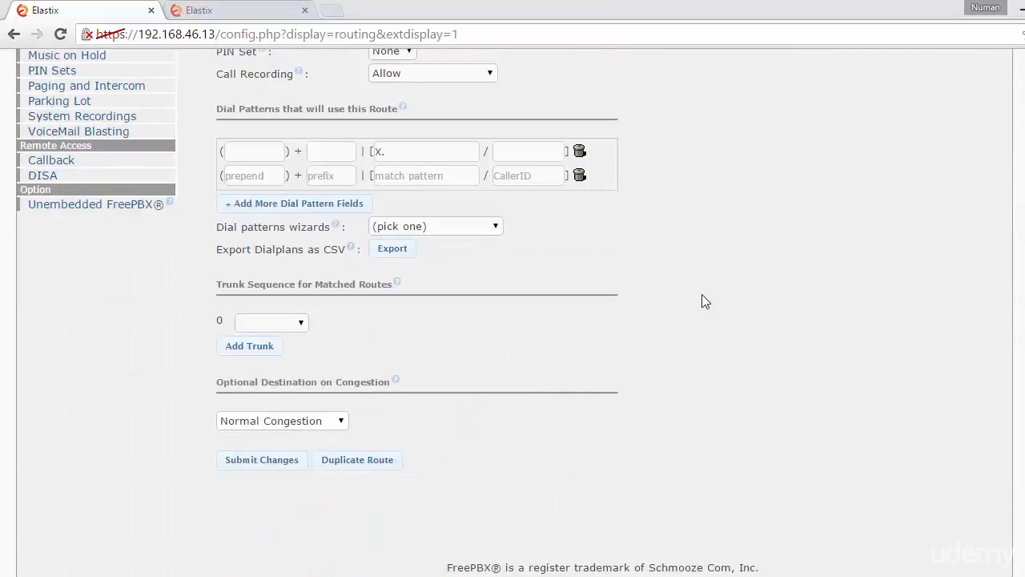
scroll(705, 301, up, 3)
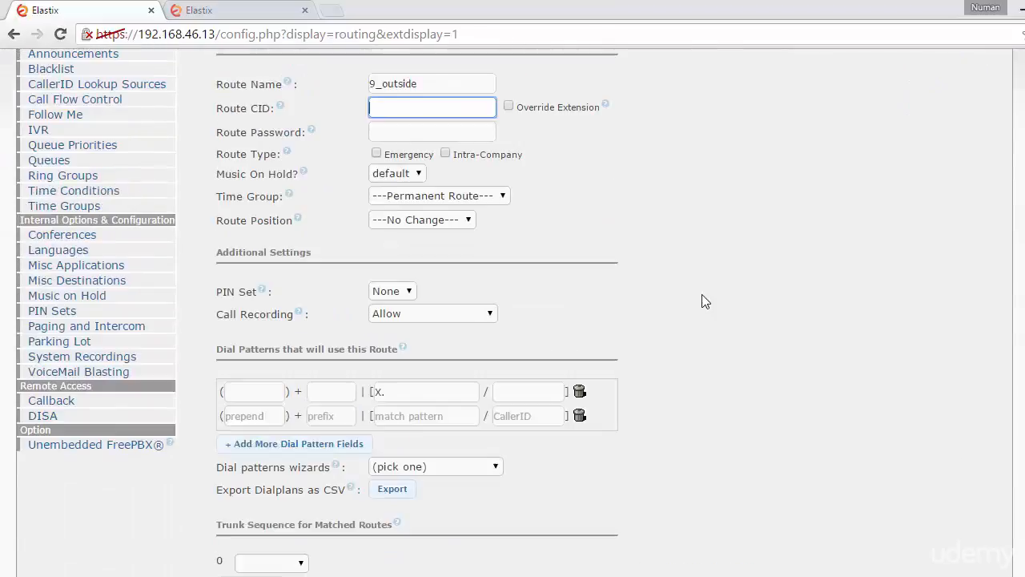
click(337, 394)
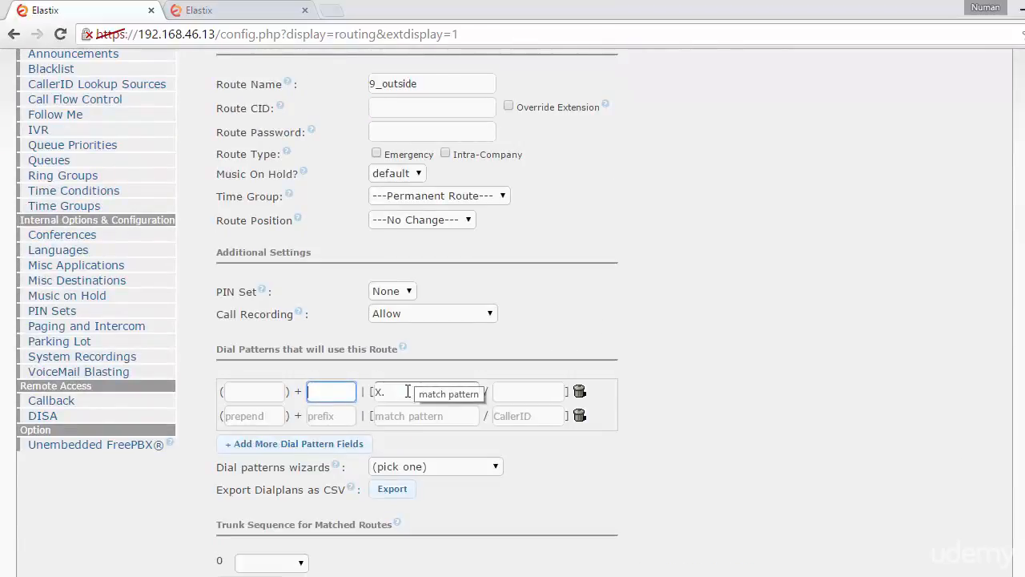
click(404, 391)
click(345, 394)
click(395, 393)
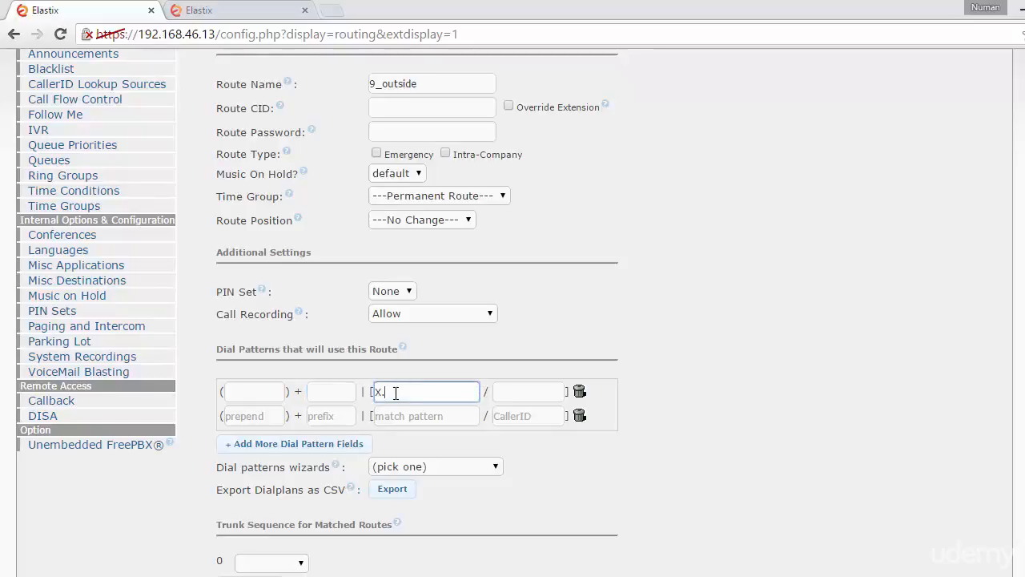
Set the first trunk in the route's Trunk Sequence for Matched Routes to serverB.
scroll(394, 393, down, 2)
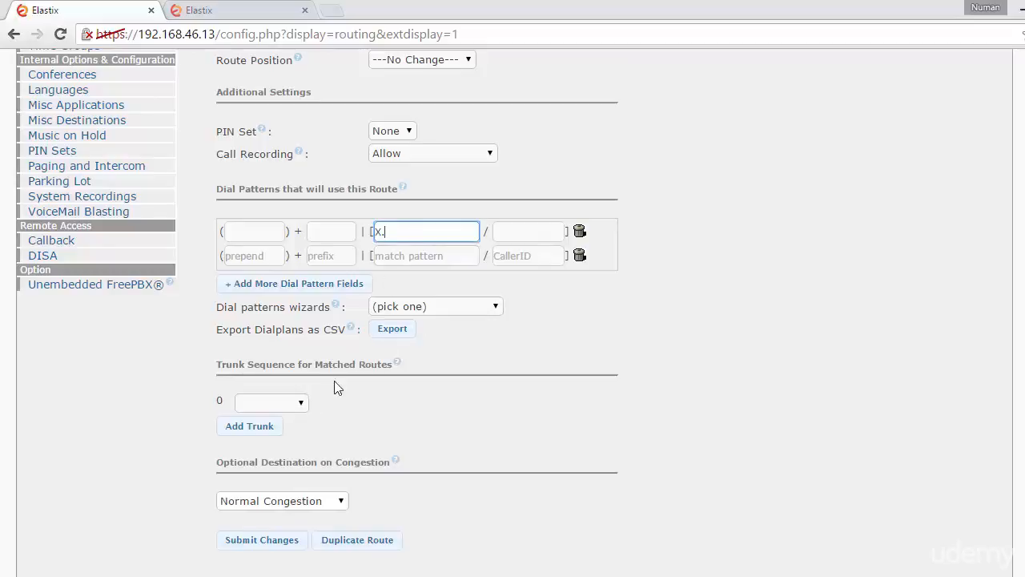
click(304, 403)
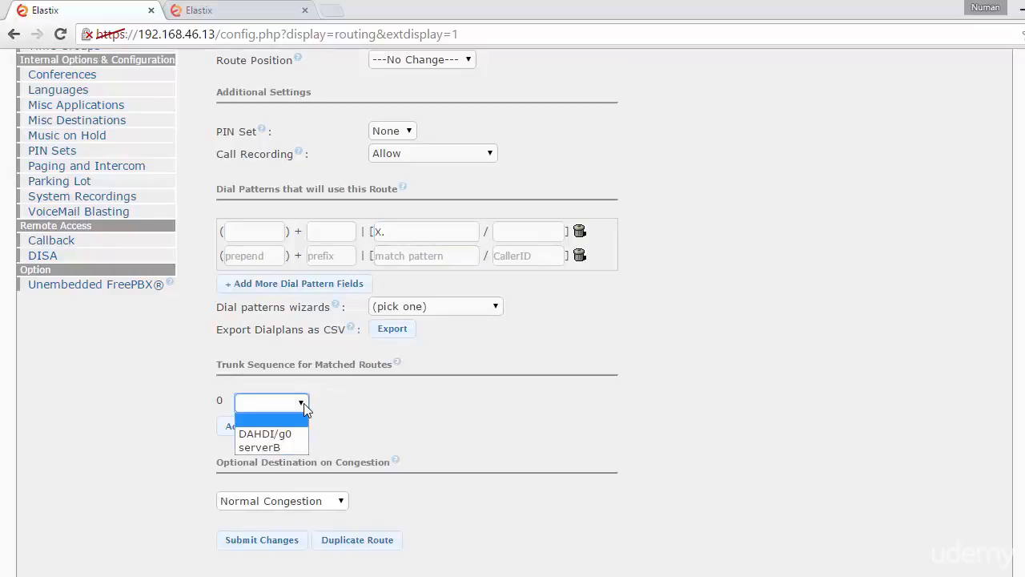
click(282, 454)
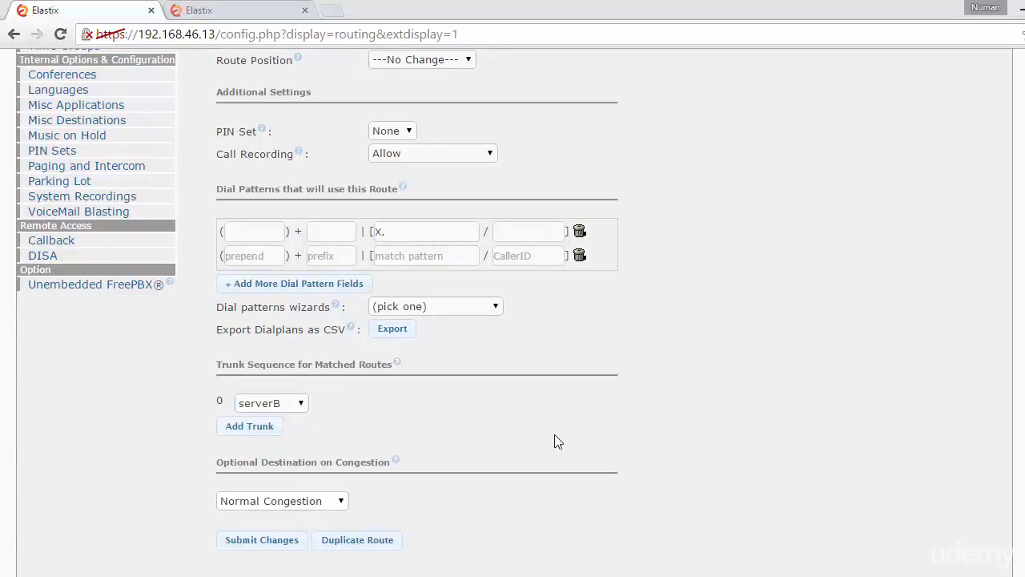
Submit the changes to the 9_outside route and apply the configuration.
scroll(563, 438, down, 1)
scroll(563, 437, up, 6)
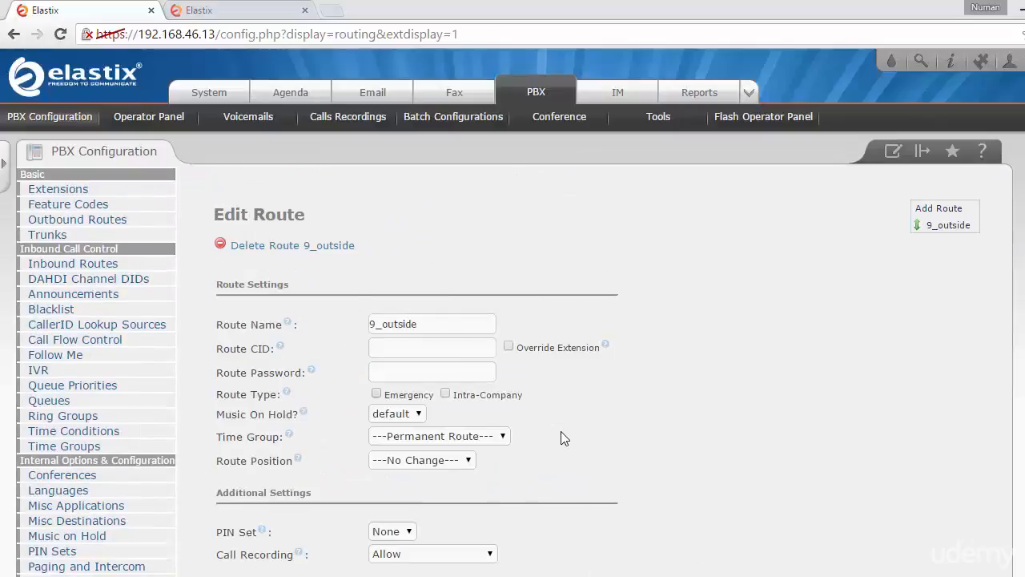
scroll(563, 438, down, 6)
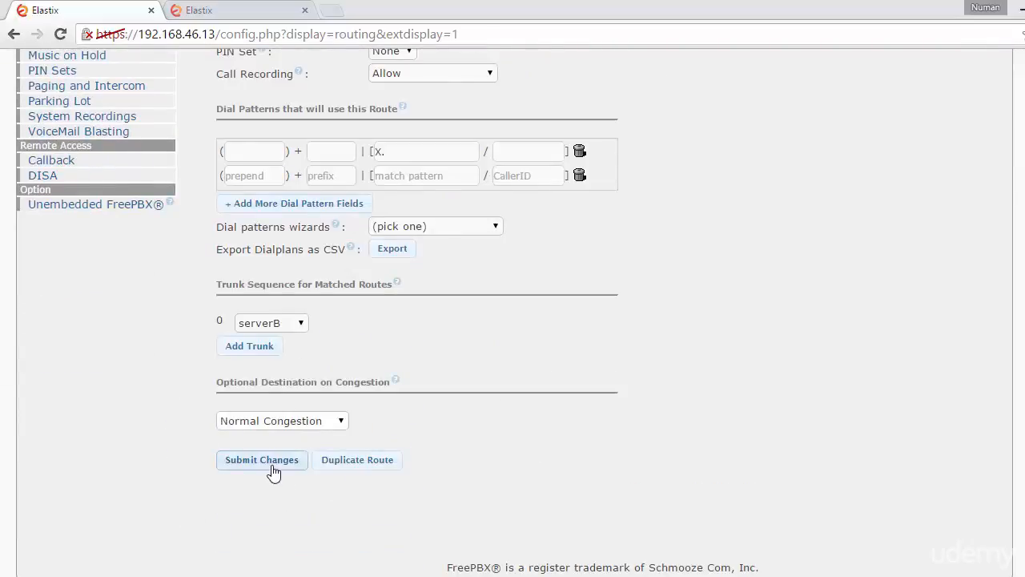
click(270, 468)
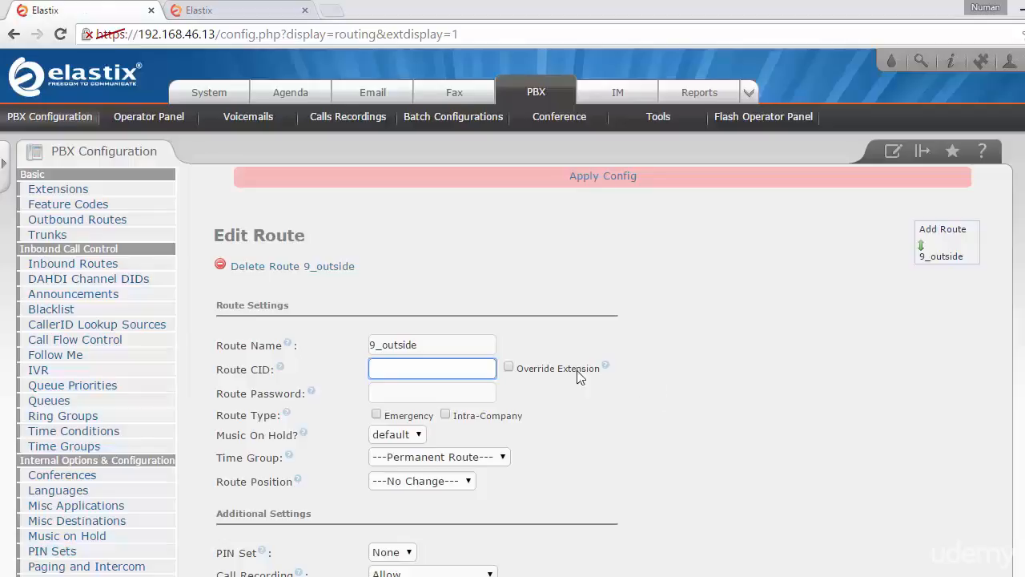
click(598, 177)
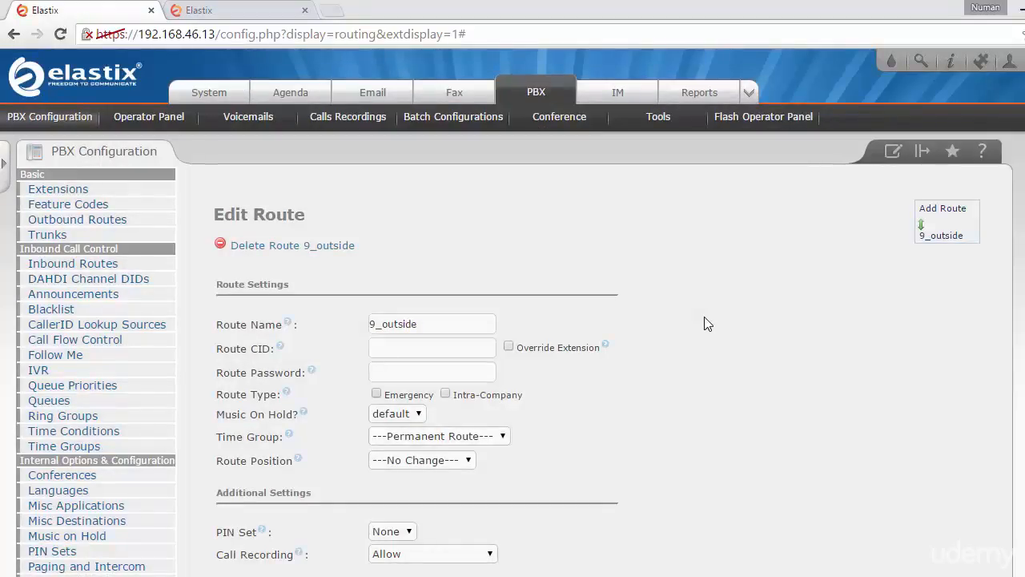
Switch to the 192.168.46.17 server and set the new SIP trunk's general name to ServerA.
click(236, 10)
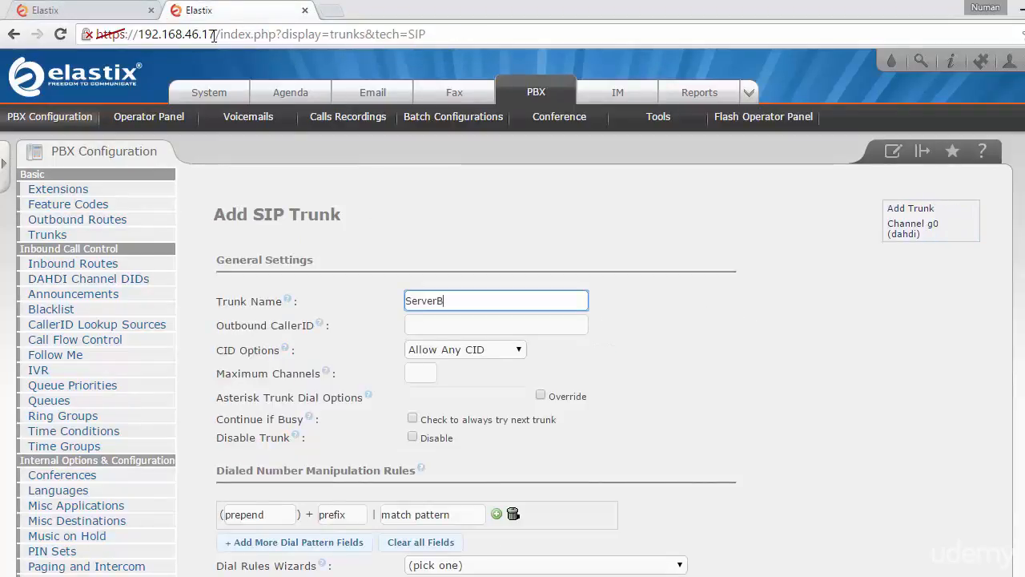
drag(214, 37, 132, 35)
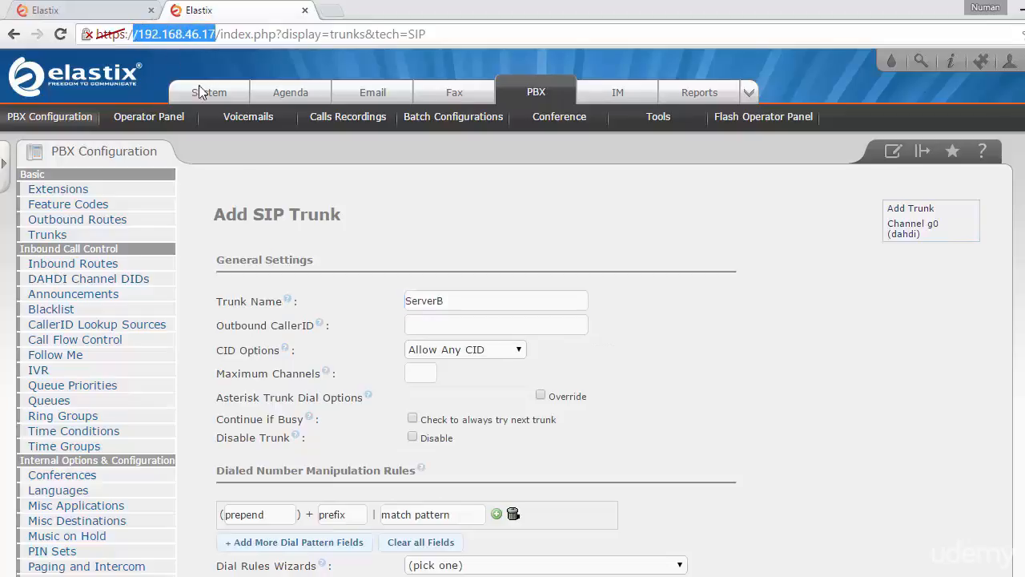
click(789, 352)
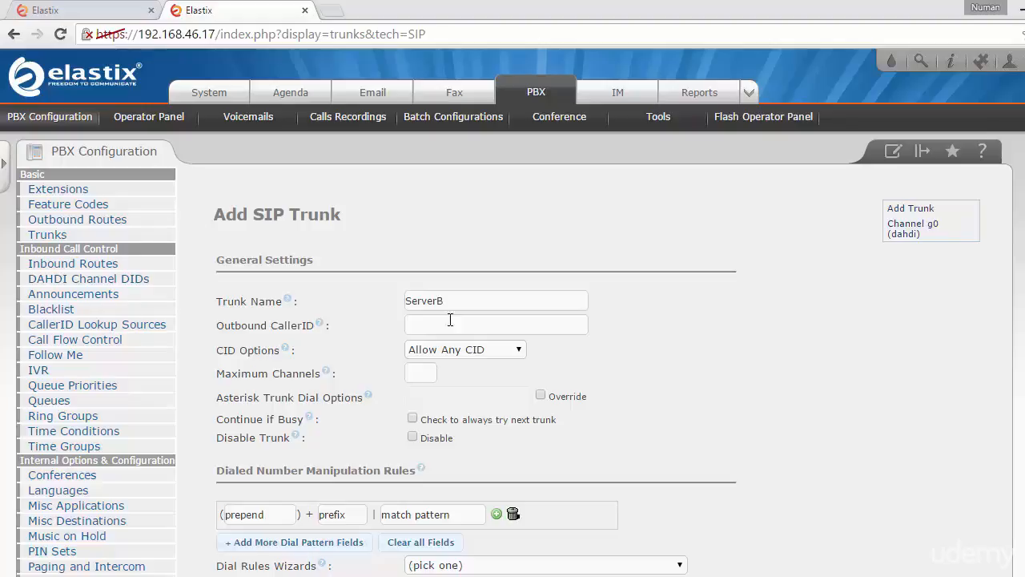
click(471, 299)
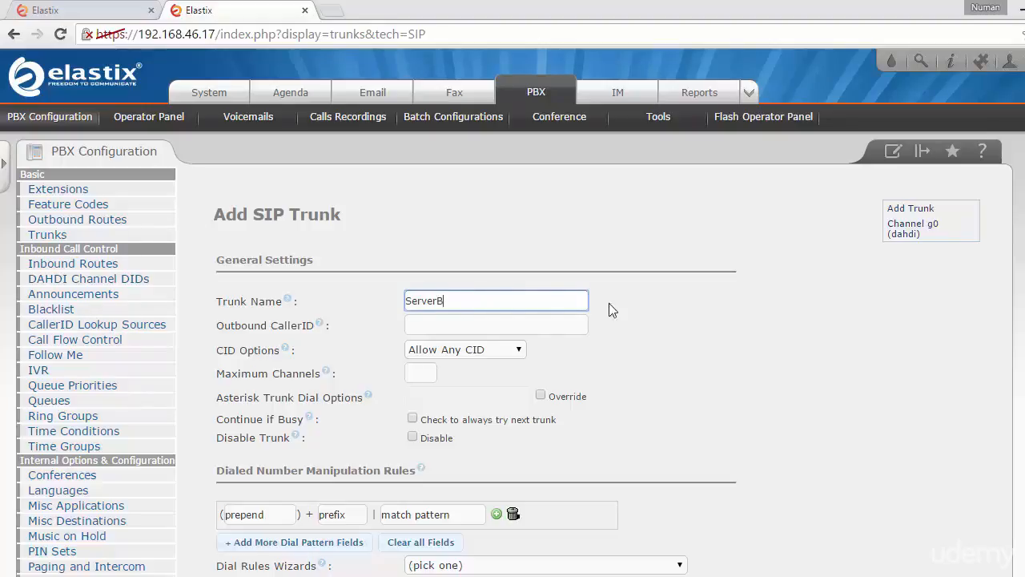
text(ServerB)
key(BackSpace)
text(A)
click(706, 315)
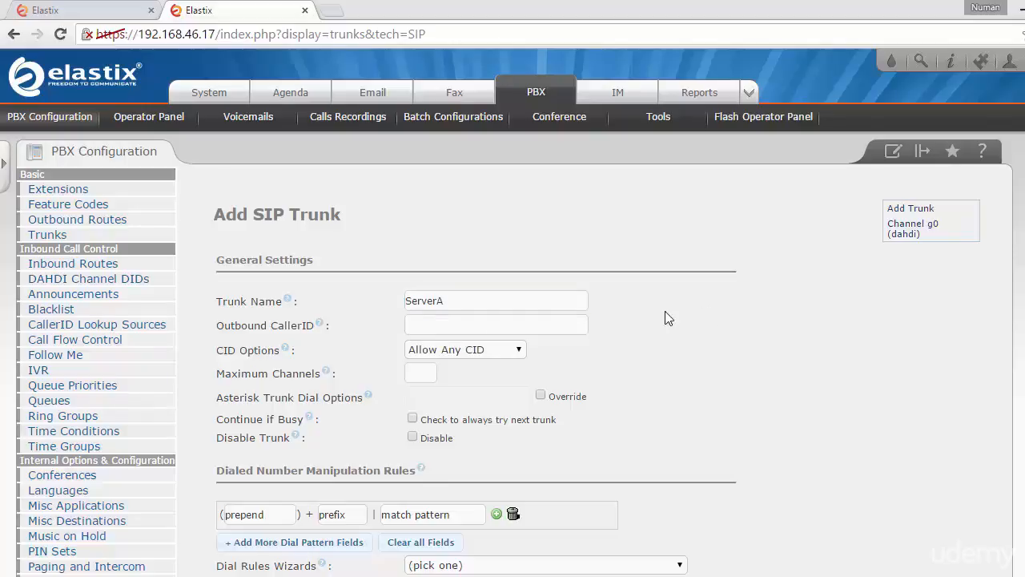
Replace the outgoing PEER Details of the new trunk with host=192.168.46.13, type=peer and qualify=yes, each on its own line.
click(117, 14)
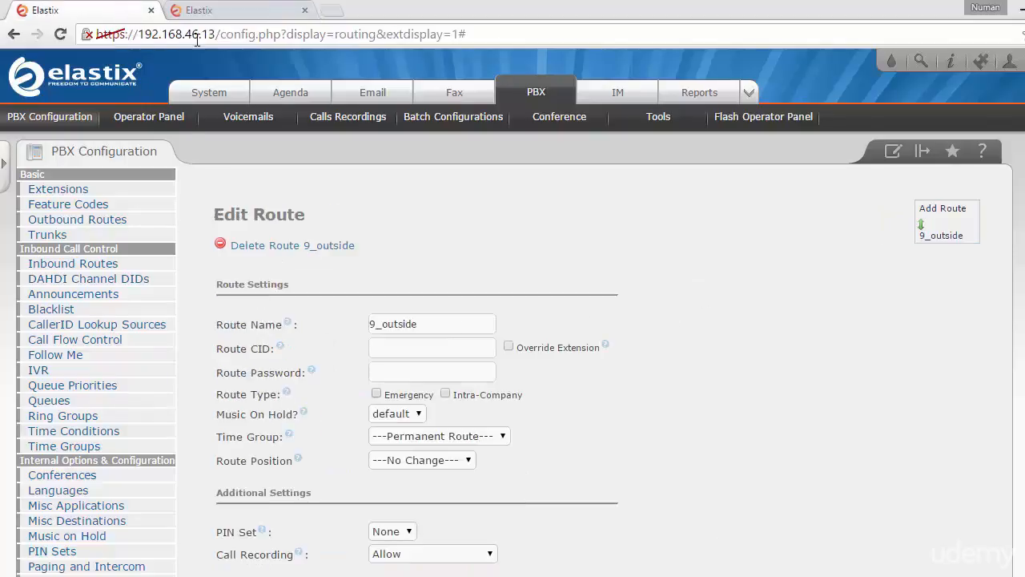
click(230, 14)
scroll(594, 347, down, 1)
scroll(592, 340, down, 3)
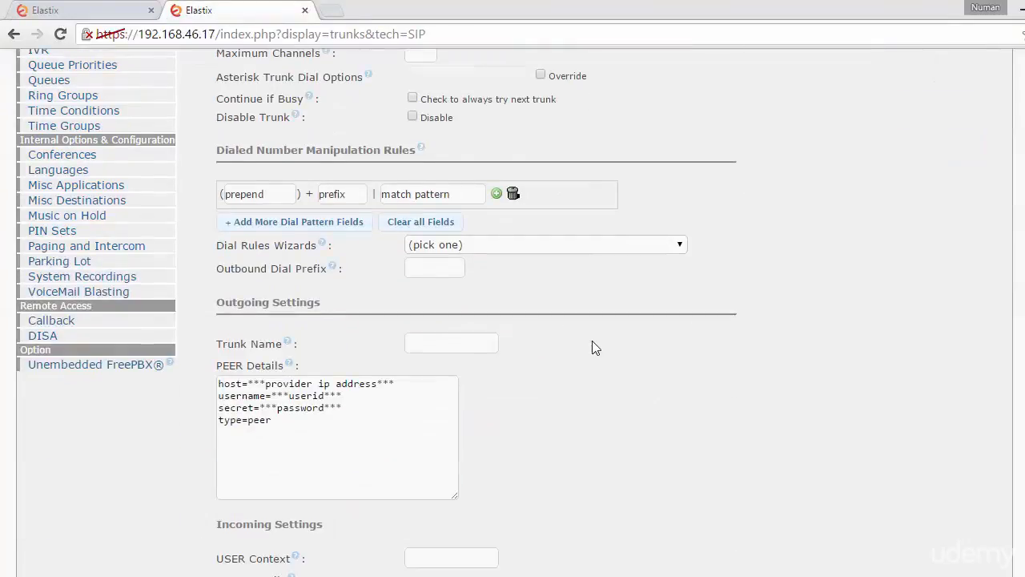
drag(272, 420, 242, 420)
key(ctrl+a)
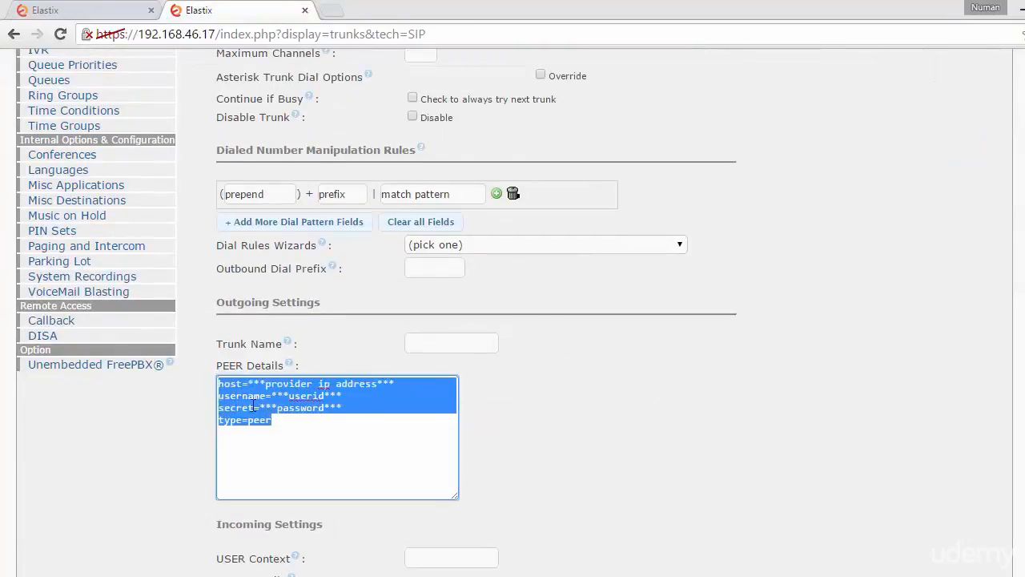
key(BackSpace)
text(host)
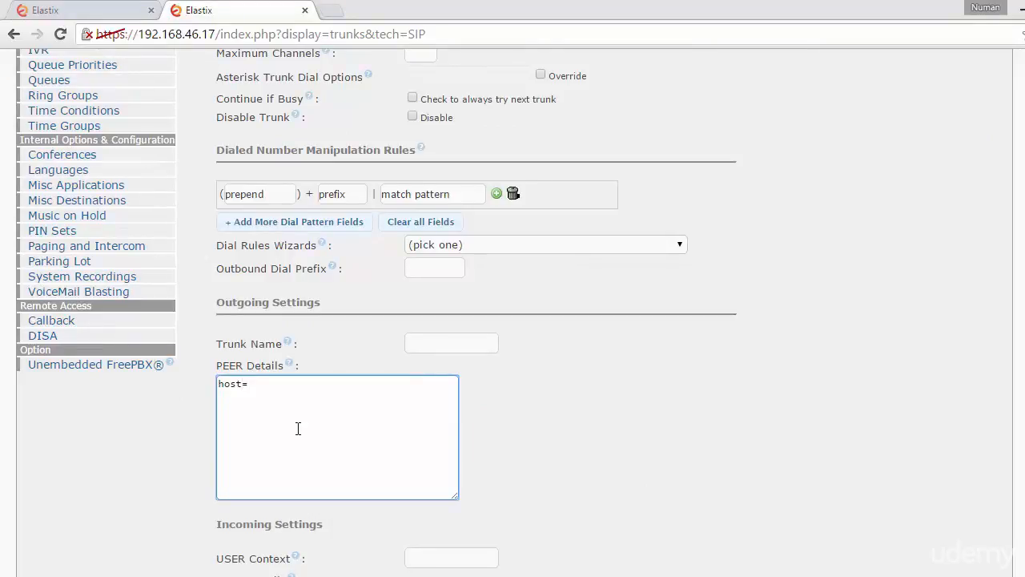
text(=192.168)
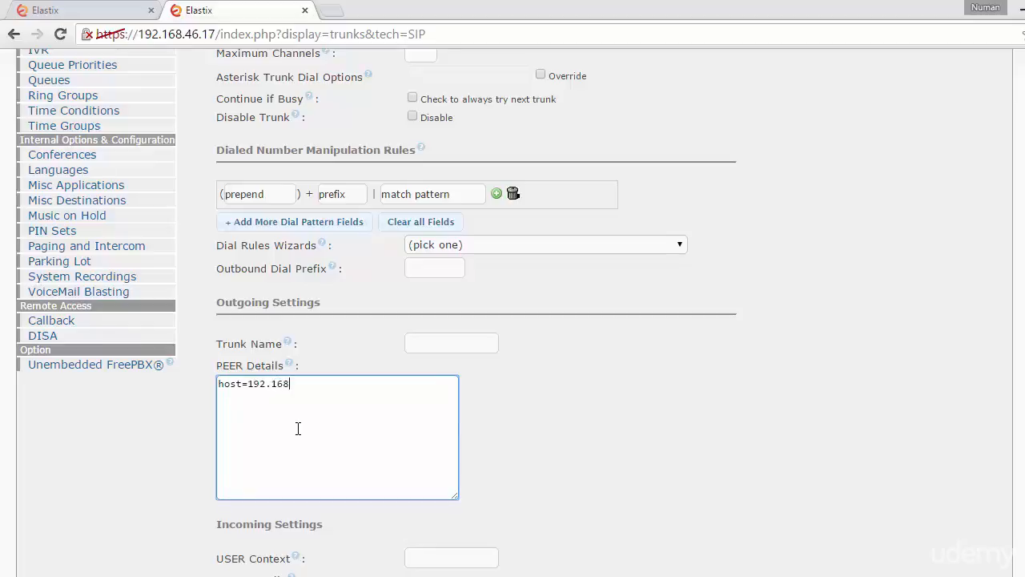
text(.46)
text(.13 )
text(type=peer)
key(Return)
text(qualify=yes)
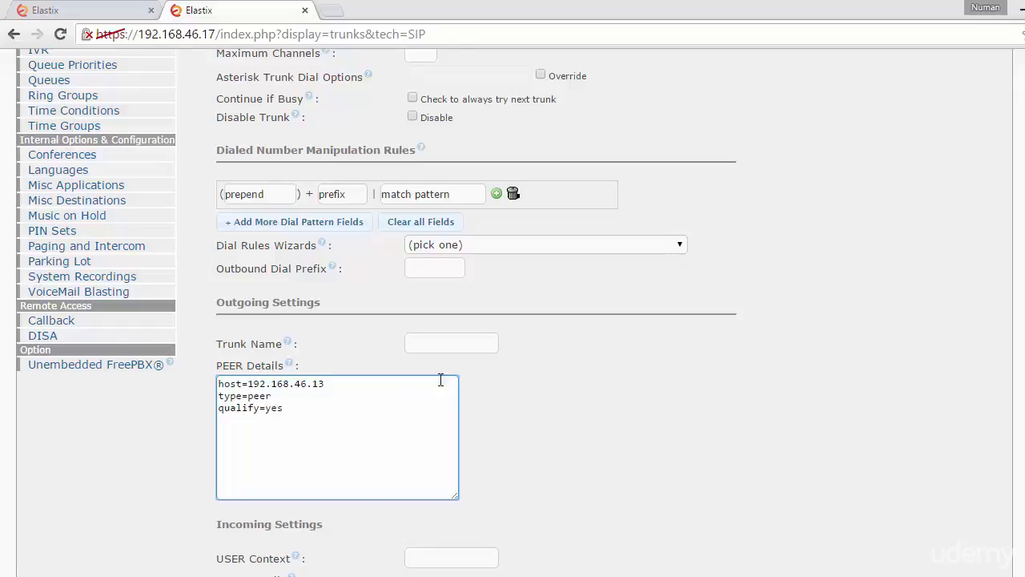
Set the Trunk Name in the SIP trunk's Outgoing Settings to ServerA.
click(461, 337)
text(Server)
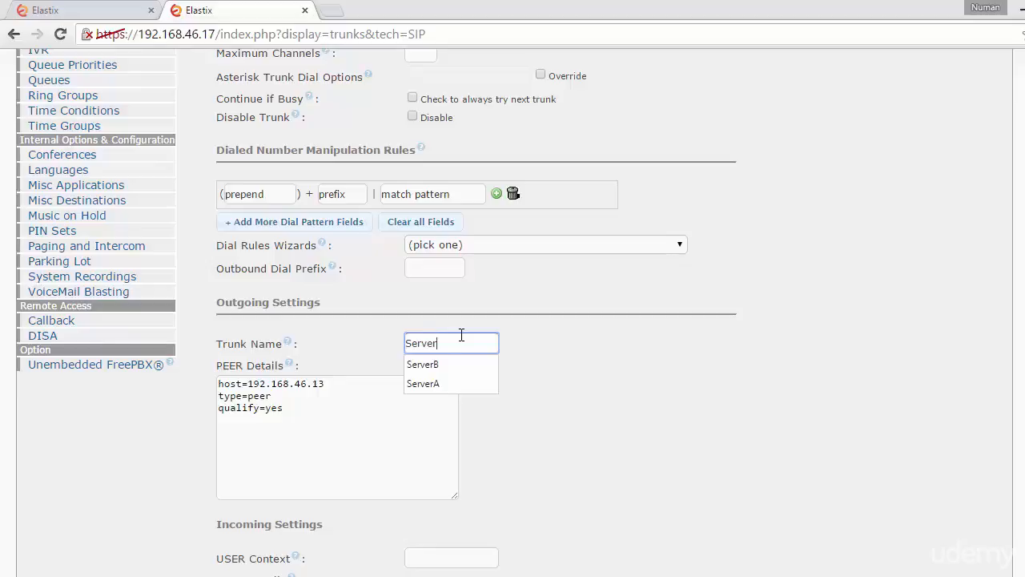
key(Down)
key(Down)
key(Return)
Clear the default USER Details text in the trunk's Incoming Settings.
scroll(569, 406, down, 2)
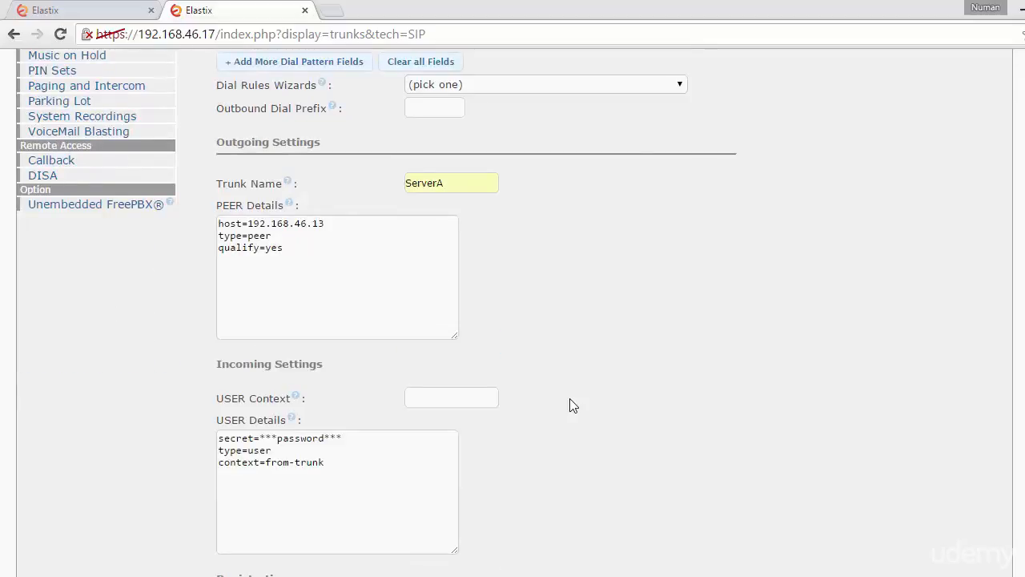
scroll(570, 406, down, 2)
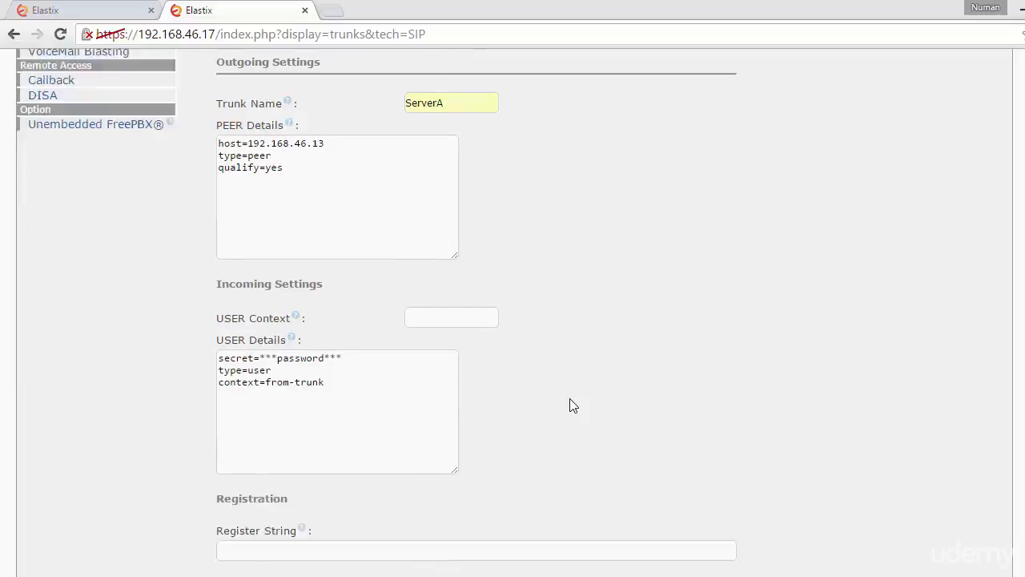
drag(325, 302, 213, 278)
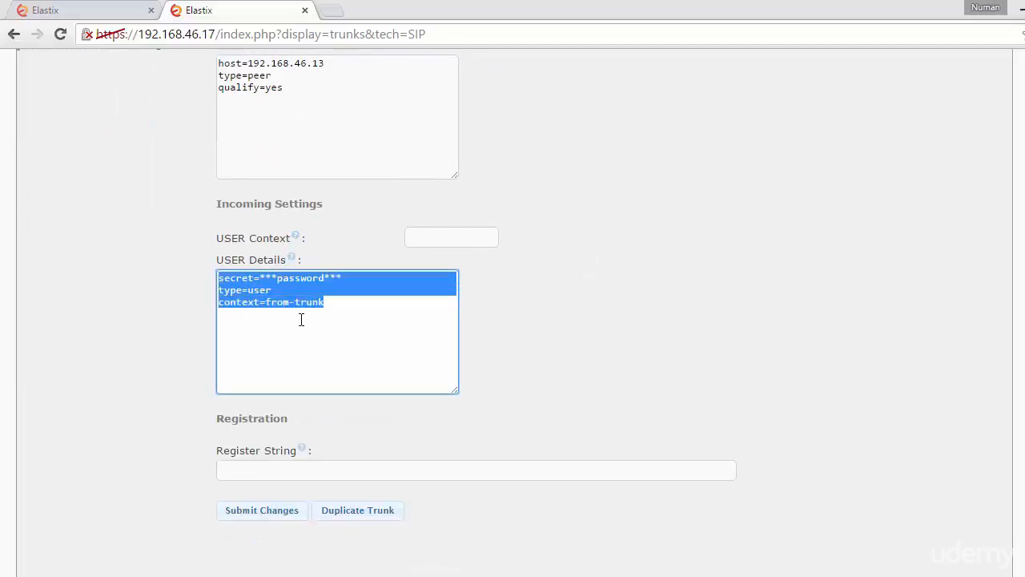
key(Delete)
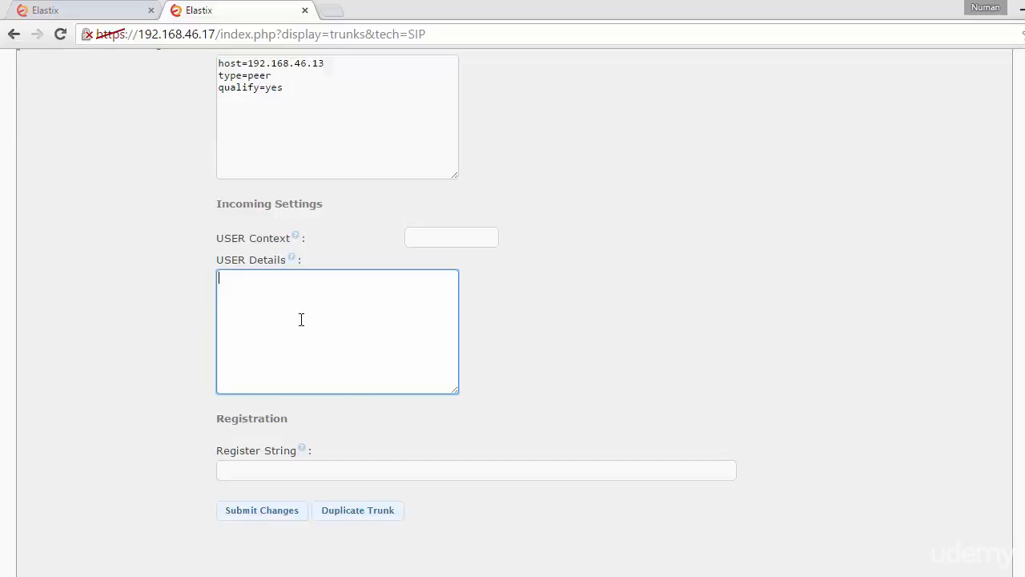
click(594, 332)
Submit the new ServerA SIP trunk and apply the configuration on this server.
scroll(594, 332, down, 1)
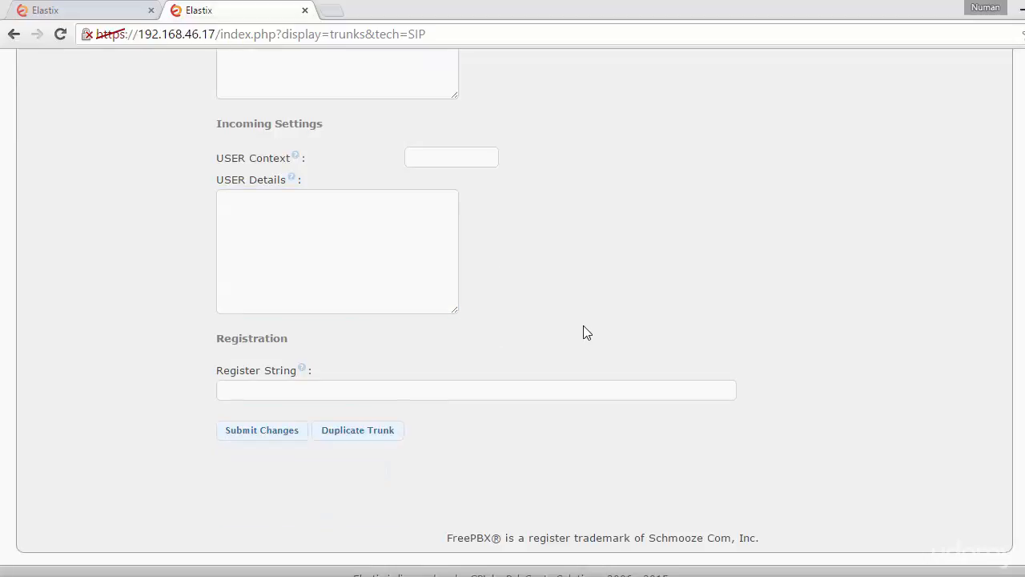
click(289, 434)
click(570, 197)
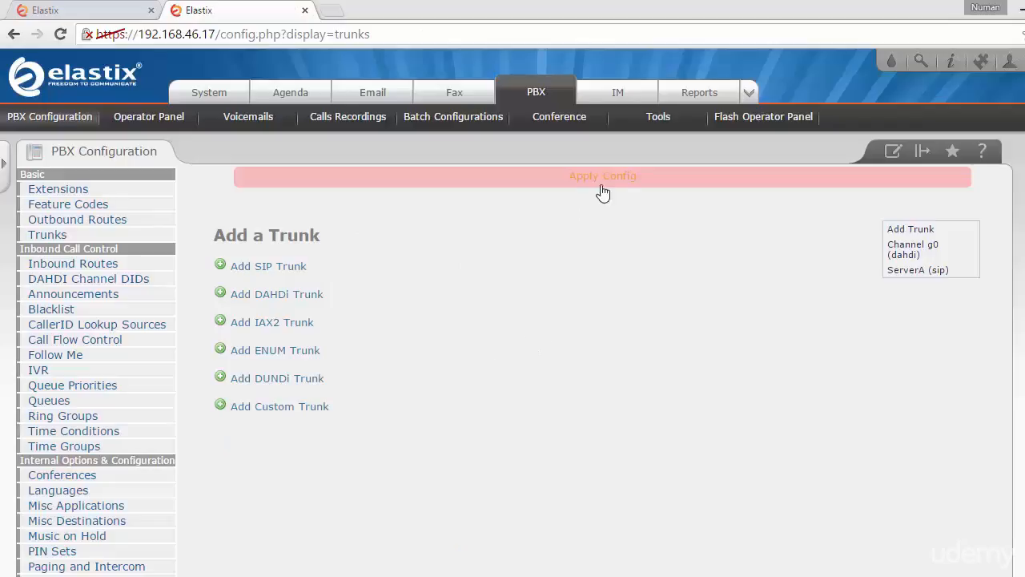
click(604, 181)
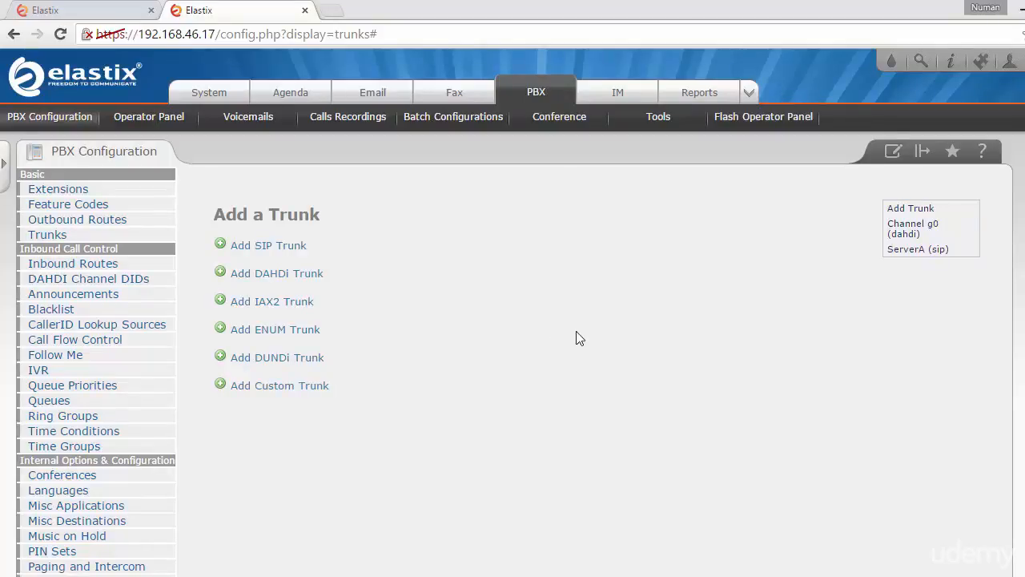
Open the 9_outside outbound route for editing and check the match pattern in its dial patterns.
click(114, 229)
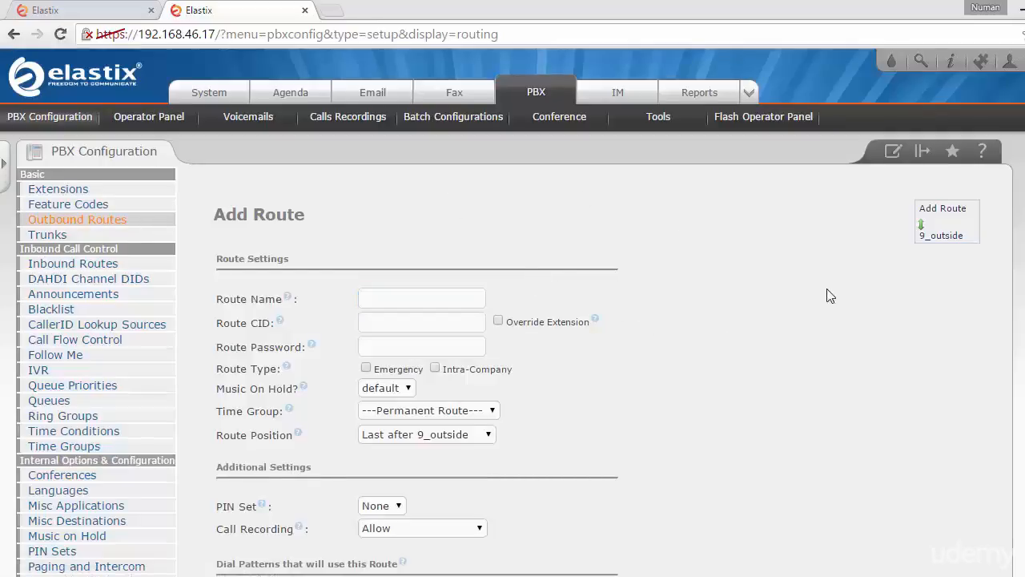
click(942, 233)
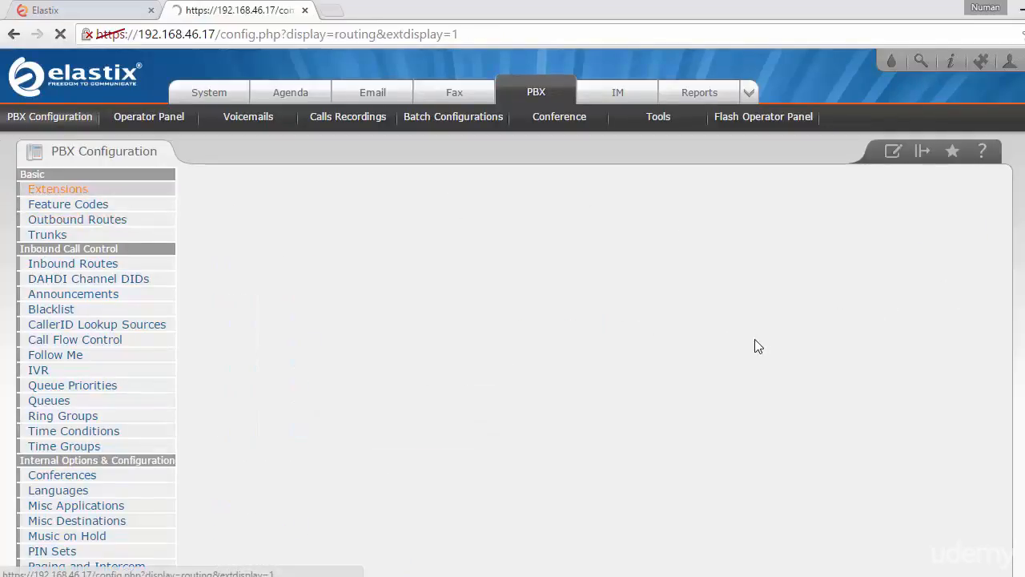
scroll(754, 339, down, 2)
scroll(755, 346, down, 2)
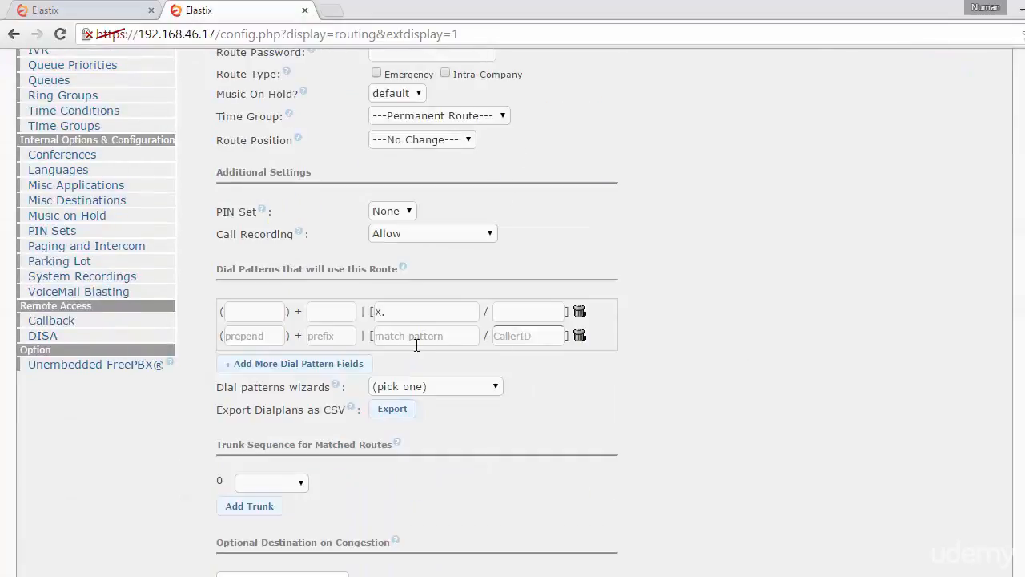
click(408, 311)
click(782, 323)
Set the first trunk in the route's Trunk Sequence for Matched Routes to ServerA, then submit and apply the change.
scroll(761, 337, down, 2)
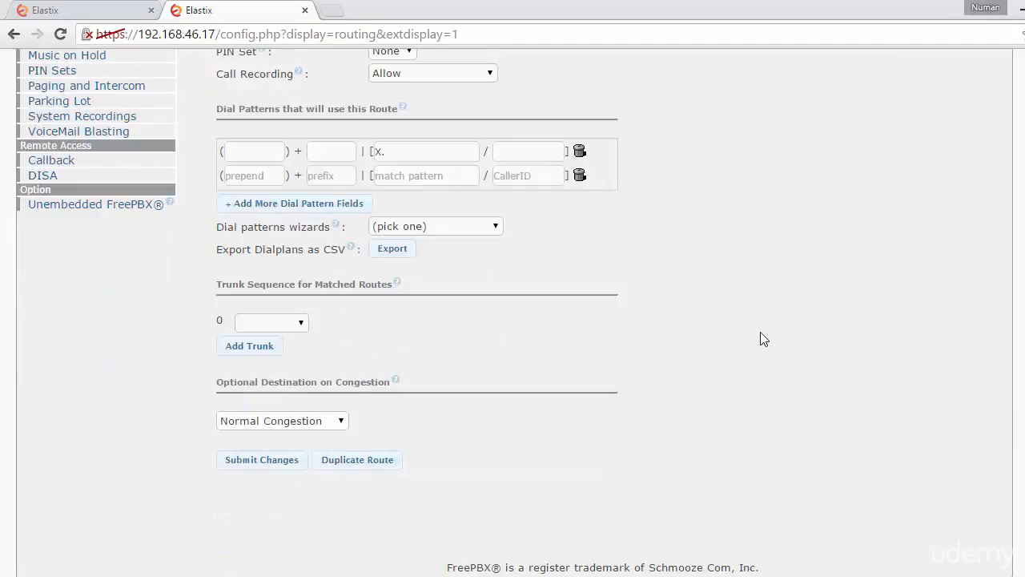
click(302, 323)
click(293, 367)
click(263, 463)
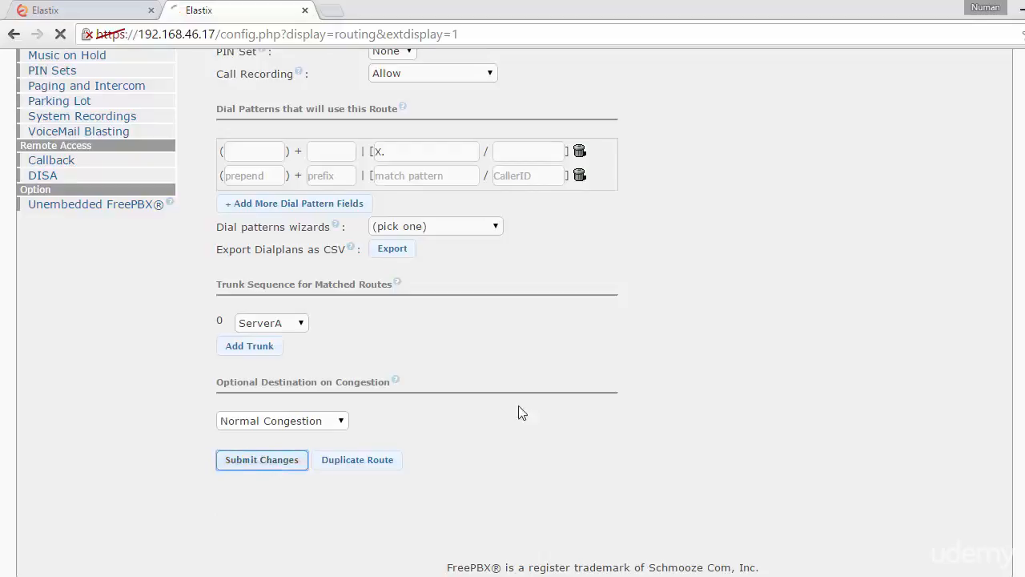
click(593, 185)
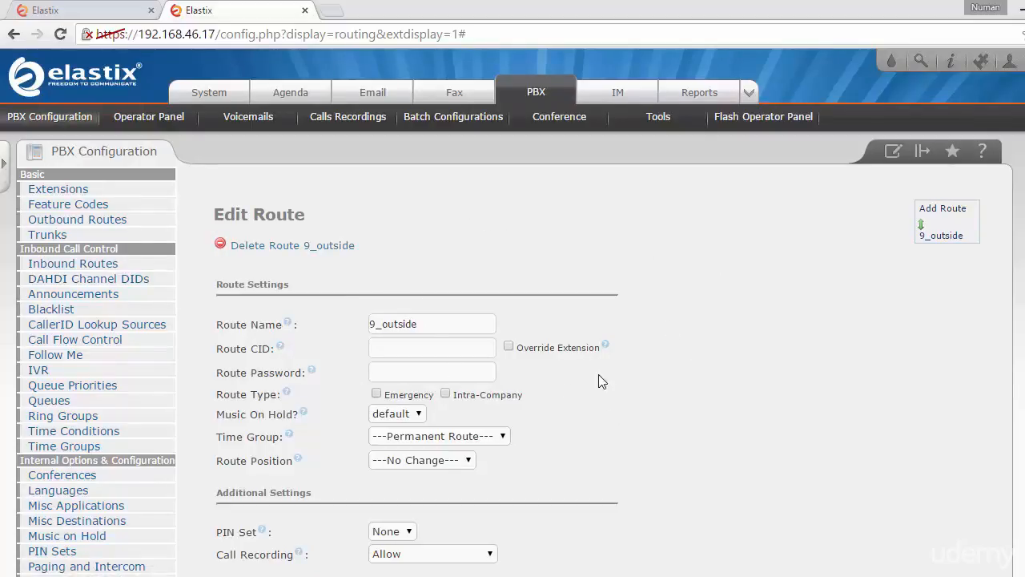
click(92, 10)
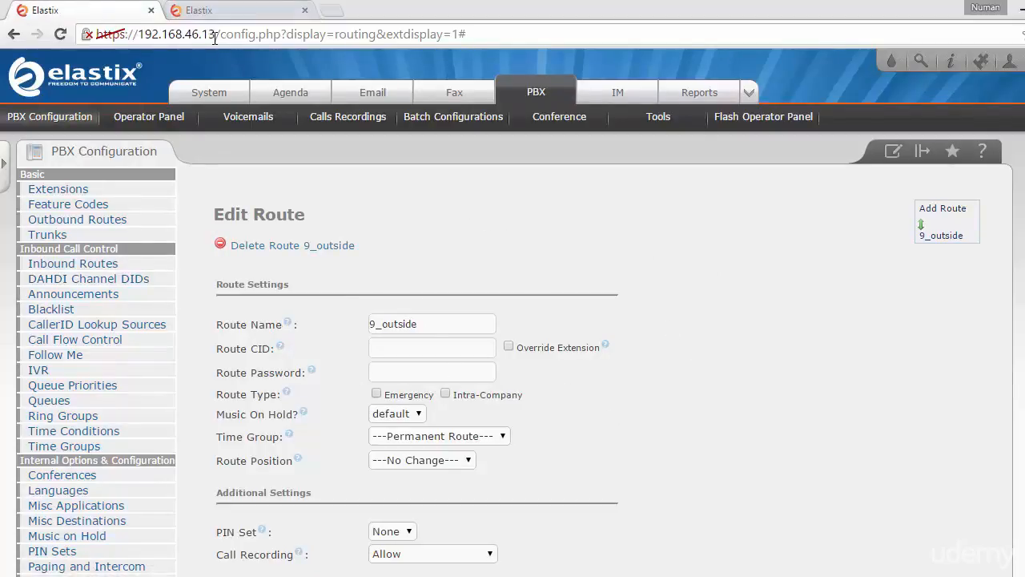
click(224, 11)
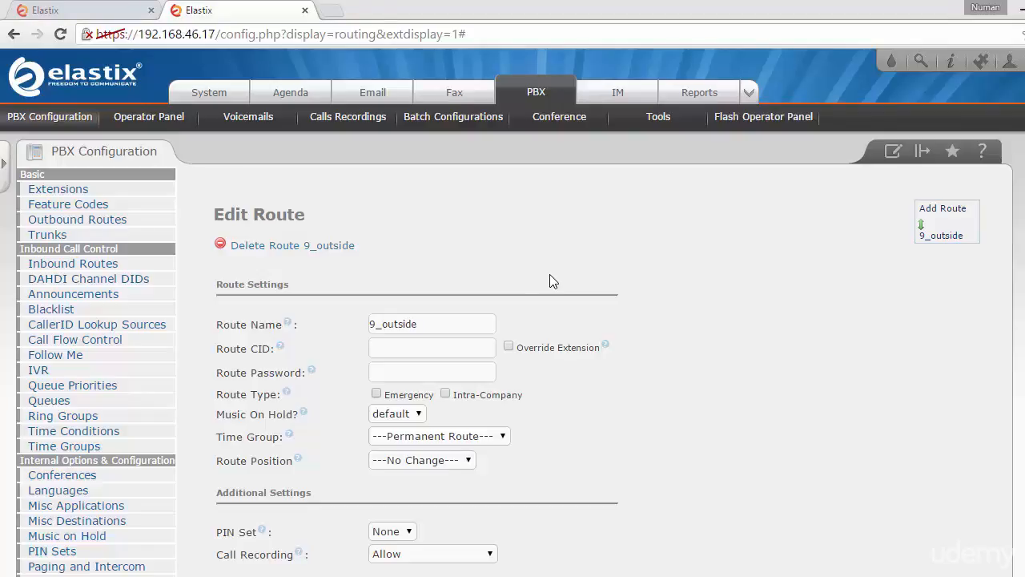
click(120, 11)
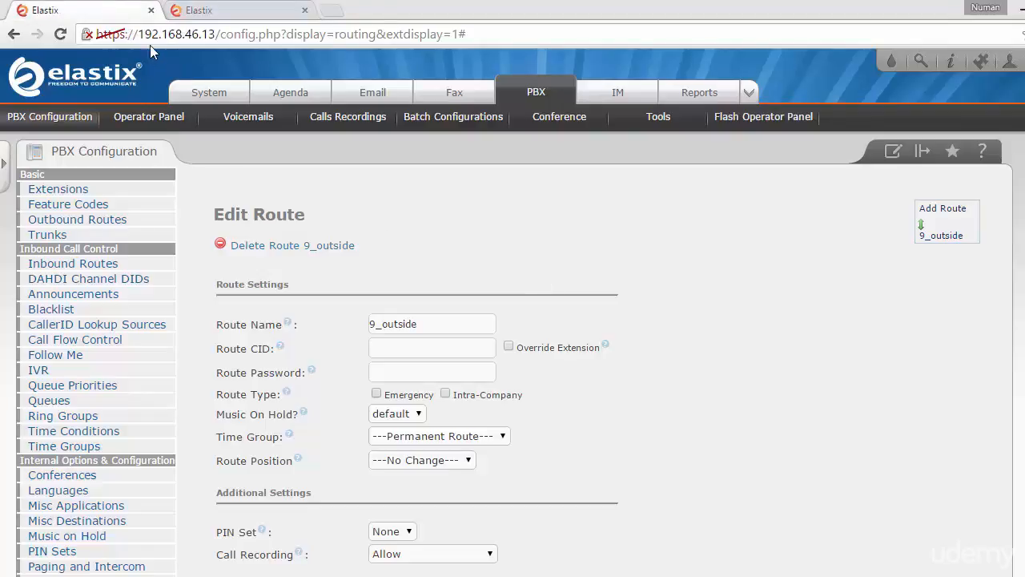
click(232, 11)
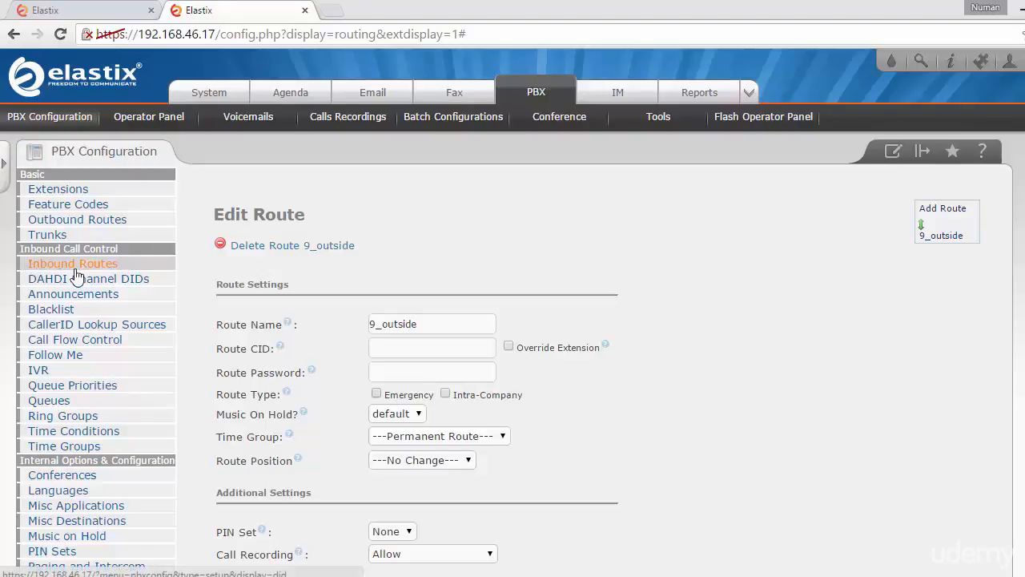
Start a new incoming route with blank DID and CallerID numbers and set its destination to Extensions, <2001> Sales 3.
click(104, 270)
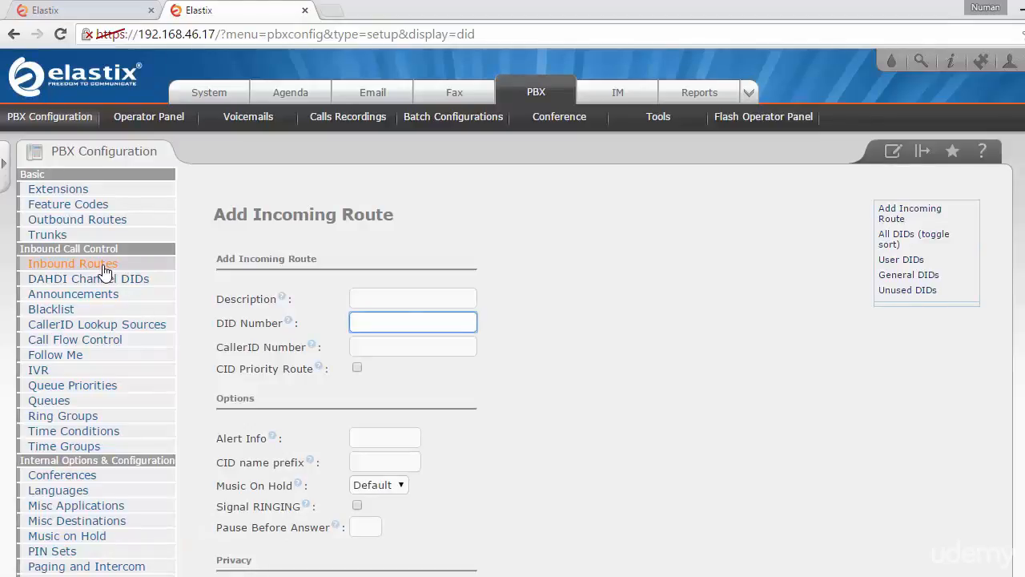
click(578, 321)
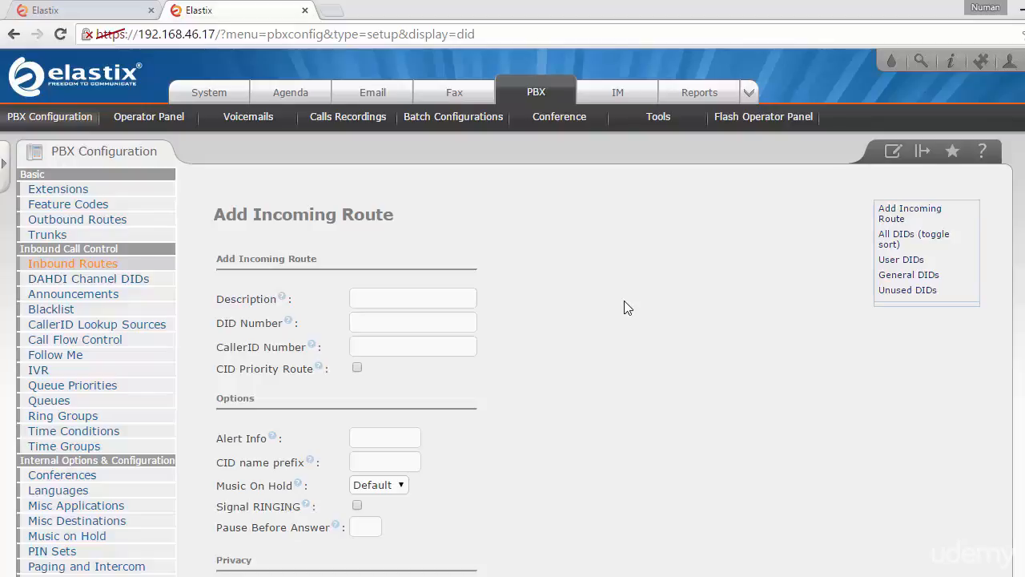
scroll(627, 308, down, 7)
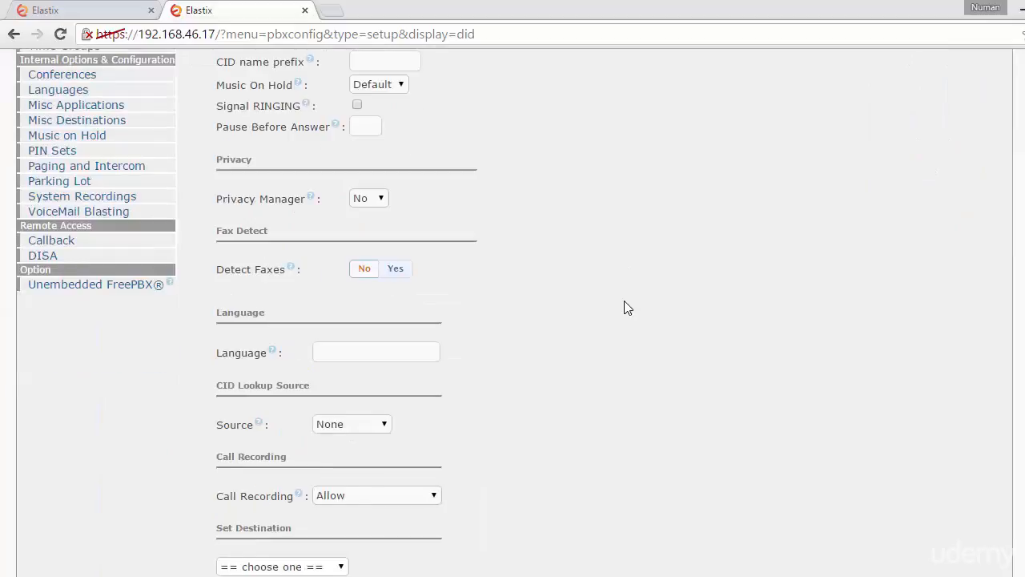
scroll(627, 308, up, 7)
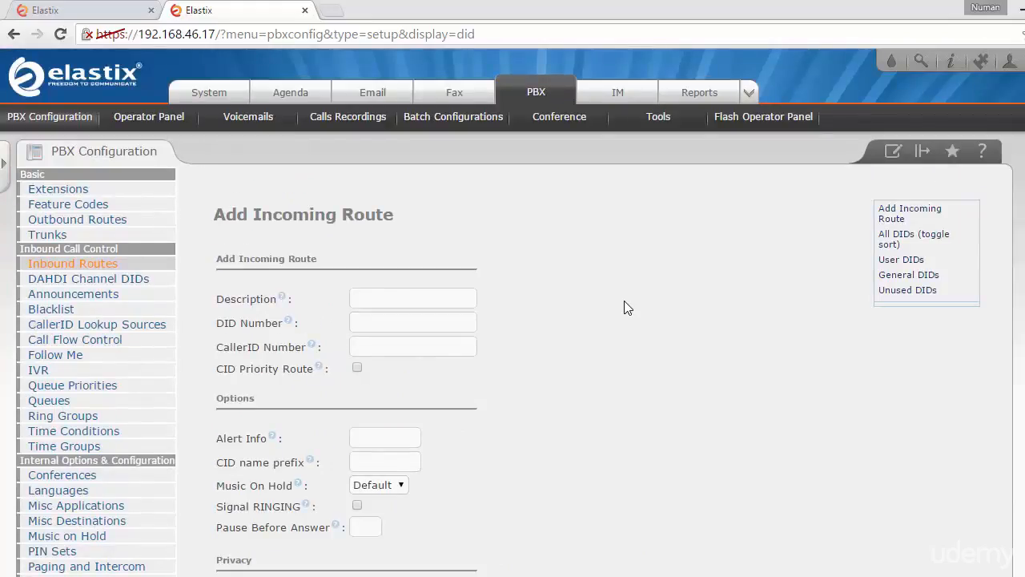
scroll(627, 309, down, 7)
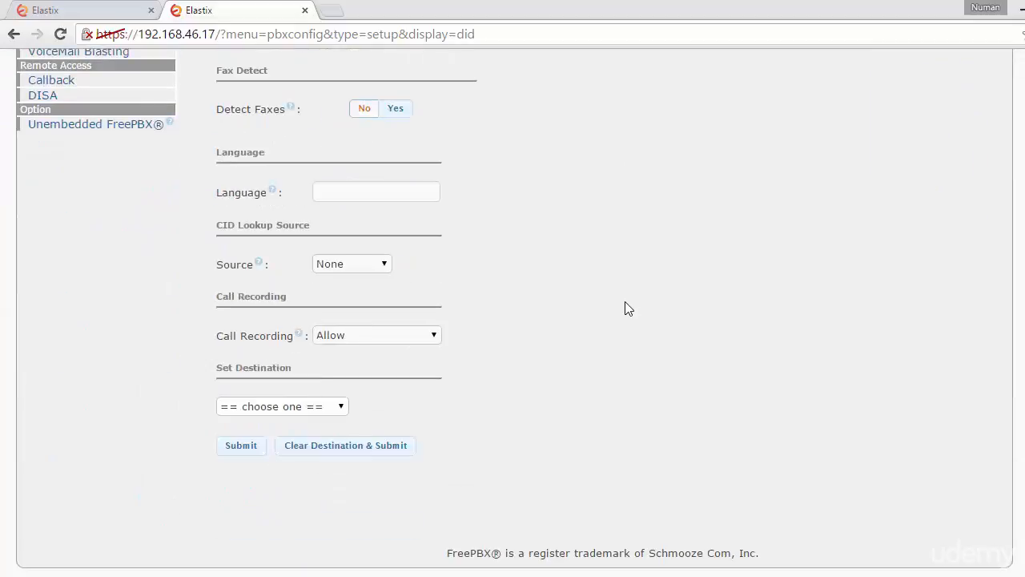
click(313, 407)
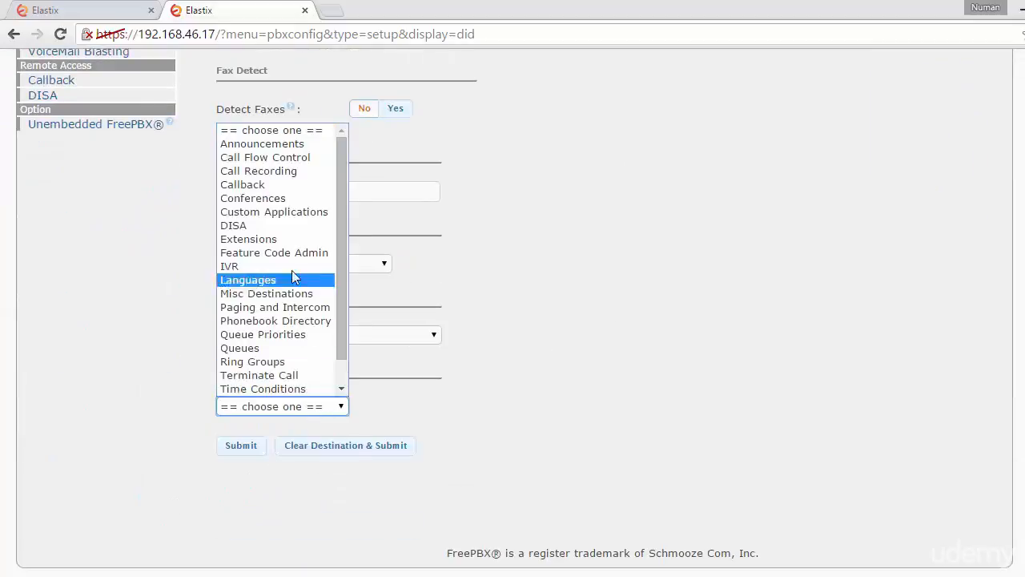
click(292, 239)
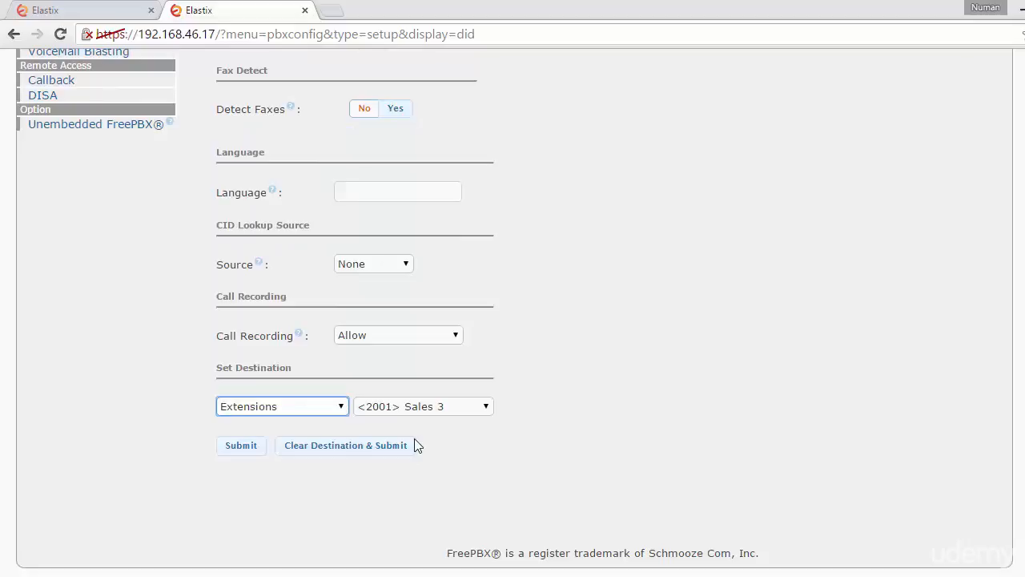
click(514, 459)
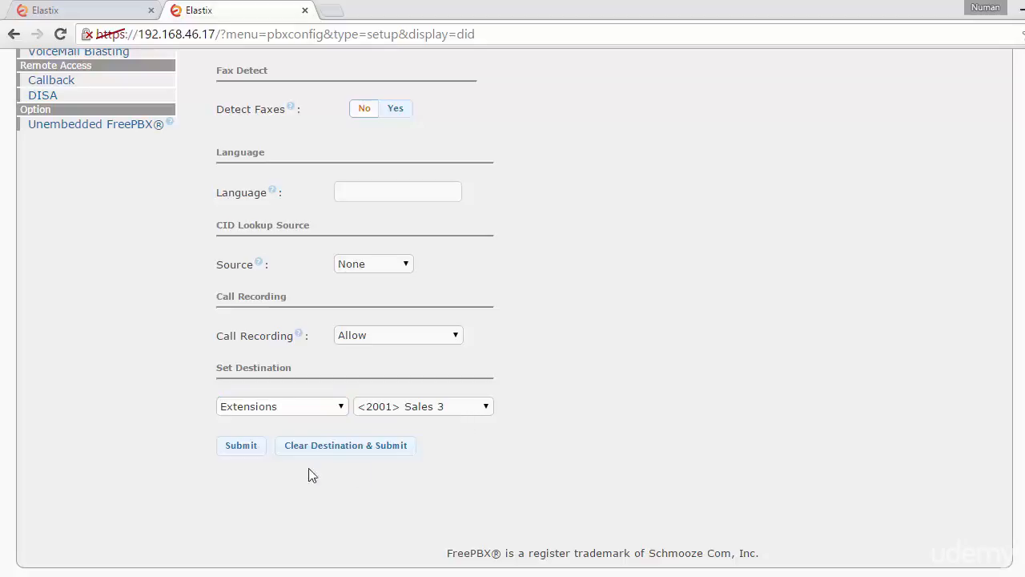
Submit the incoming route and apply the configuration, and return to the 192.168.46.13 server.
click(230, 450)
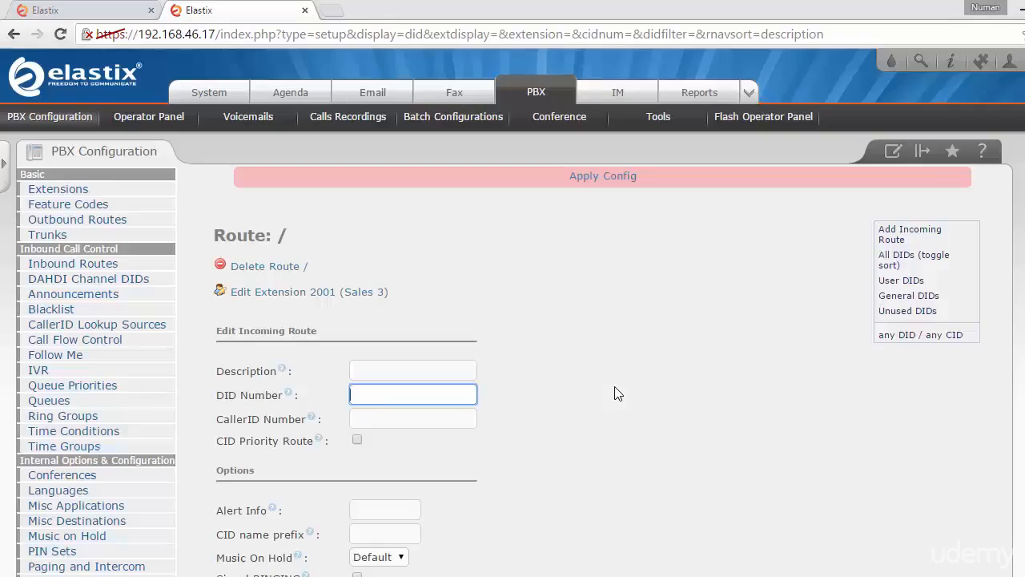
click(599, 177)
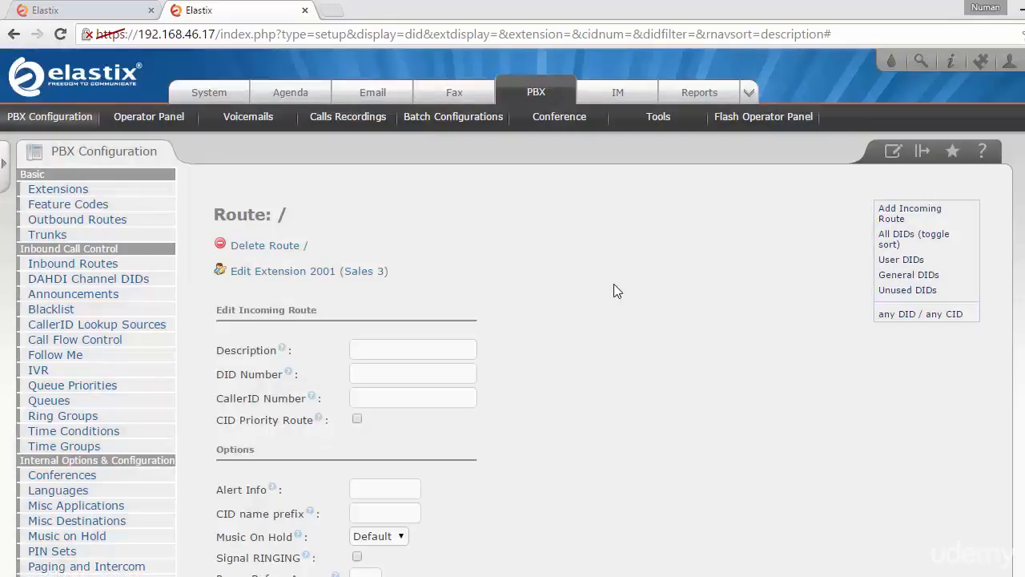
click(107, 11)
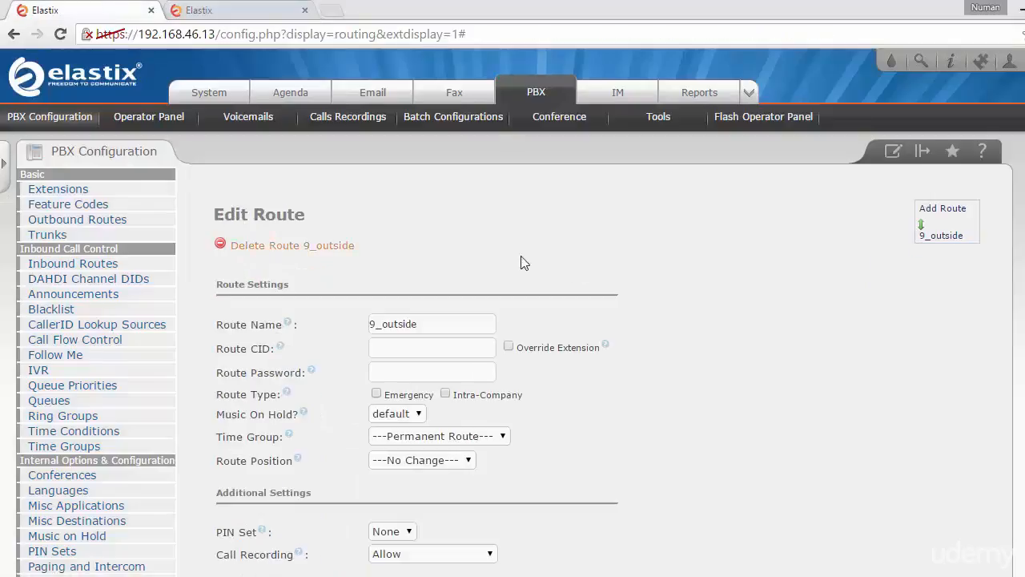
Add an inbound route on 192.168.46.13 with destination Extensions, <1001> Managing Director, and submit it.
click(90, 267)
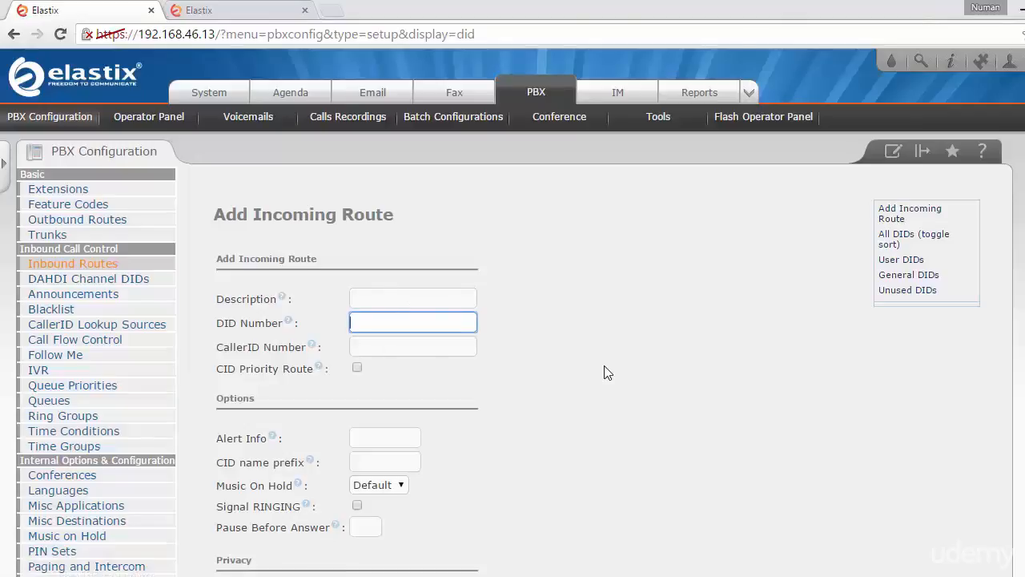
scroll(606, 373, down, 7)
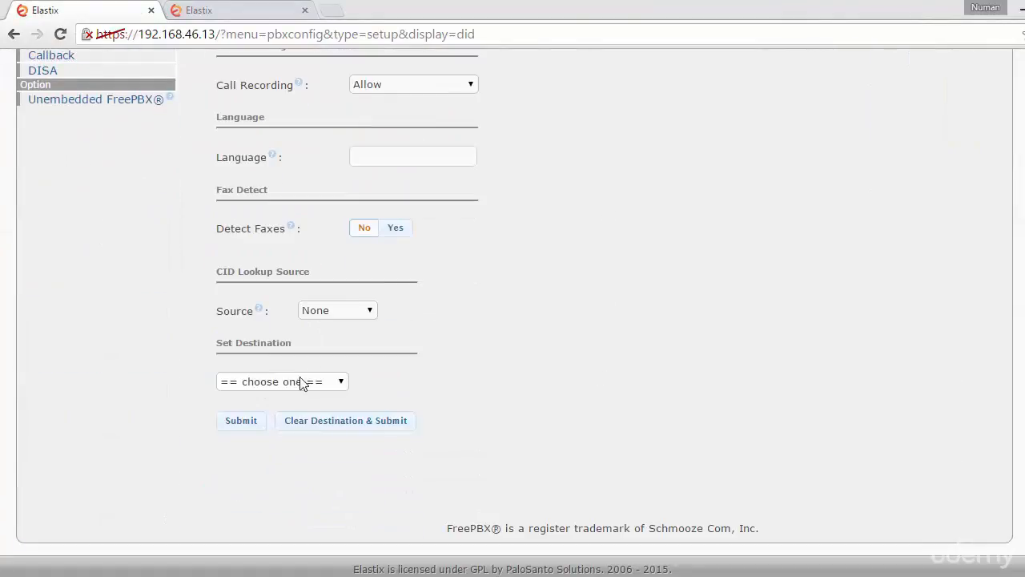
click(302, 381)
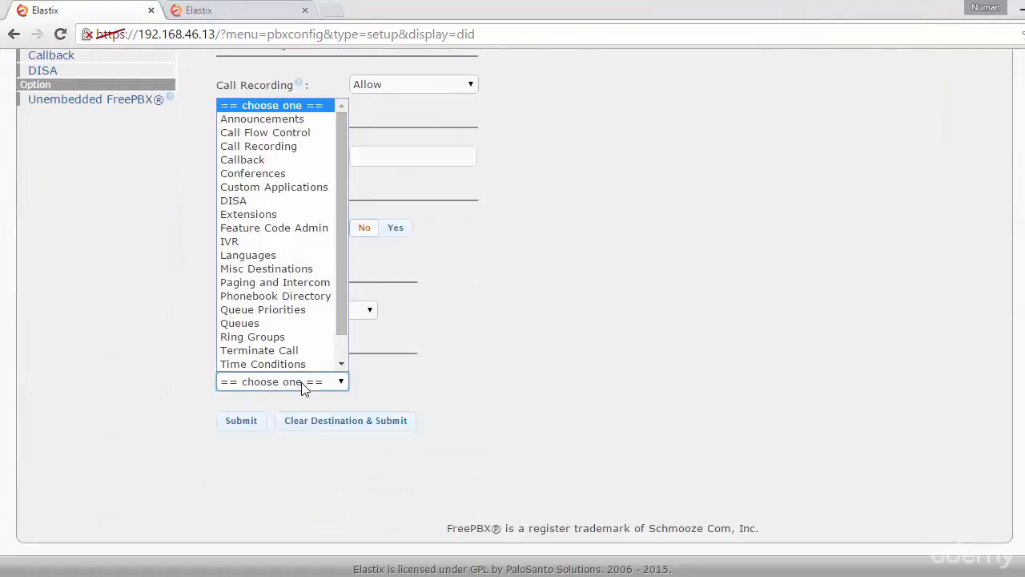
click(284, 214)
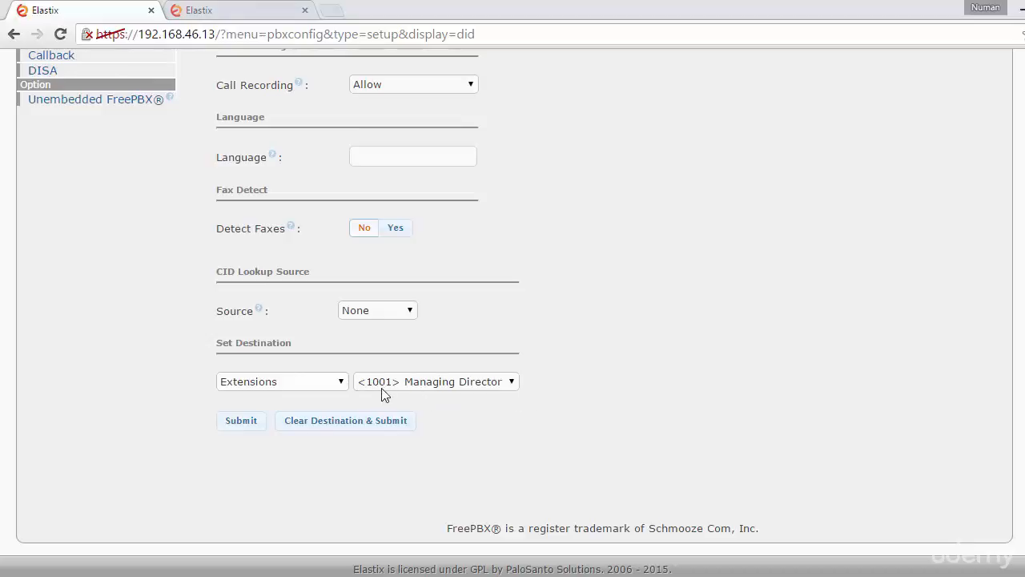
click(239, 422)
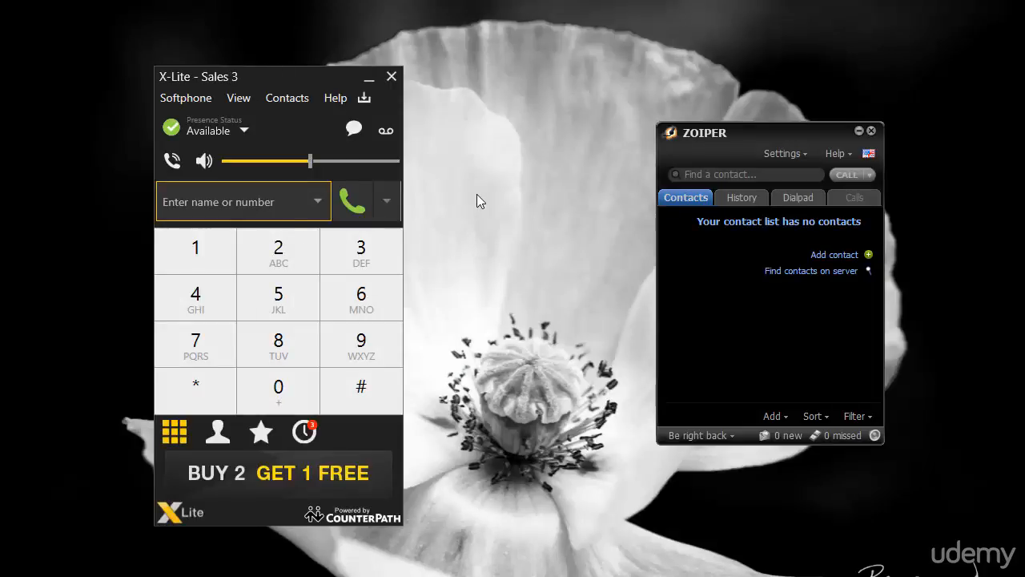
Switch to Zoiper and check the domain and username of its SIP account in the preferences.
click(771, 154)
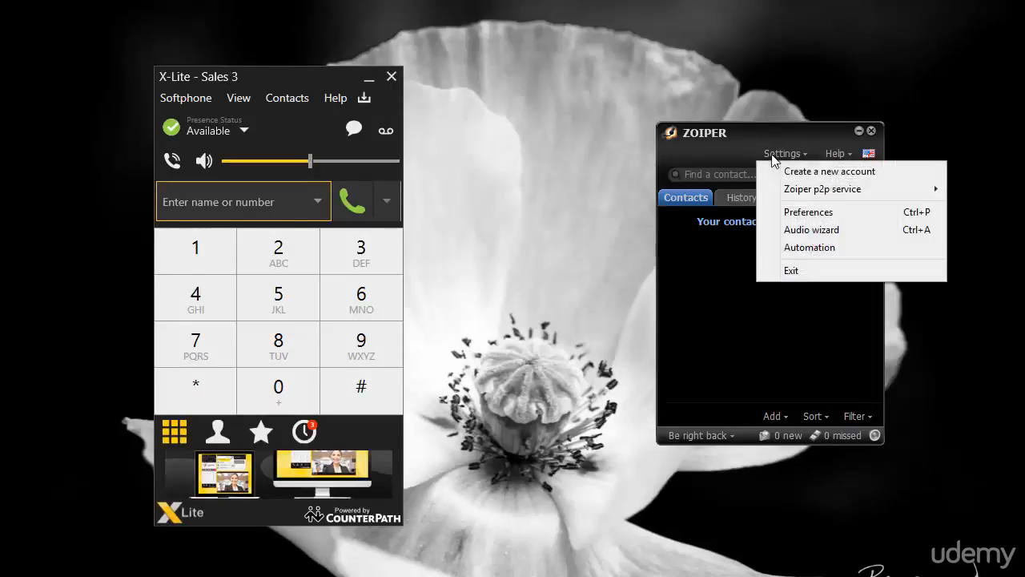
click(799, 212)
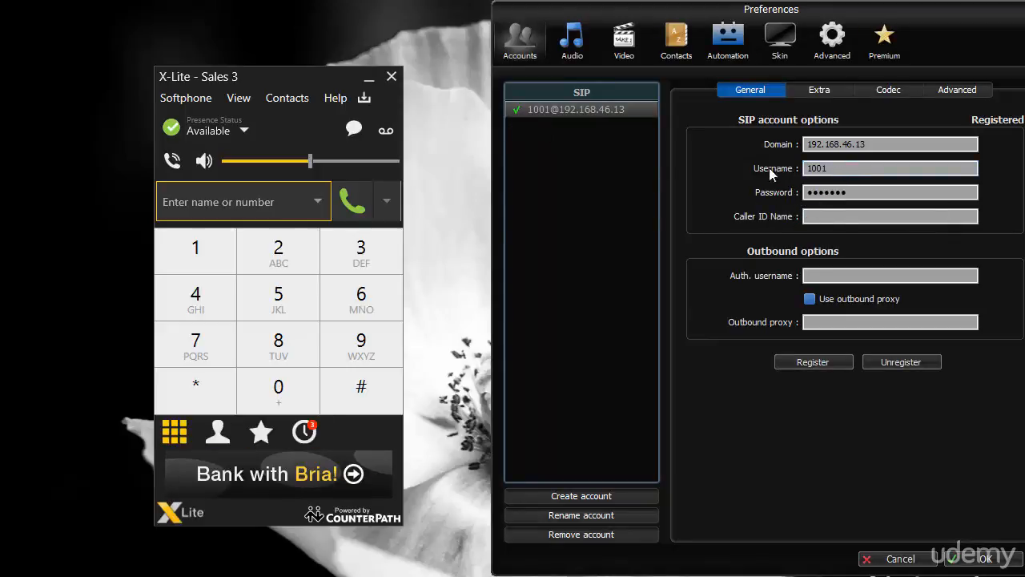
drag(873, 141, 799, 160)
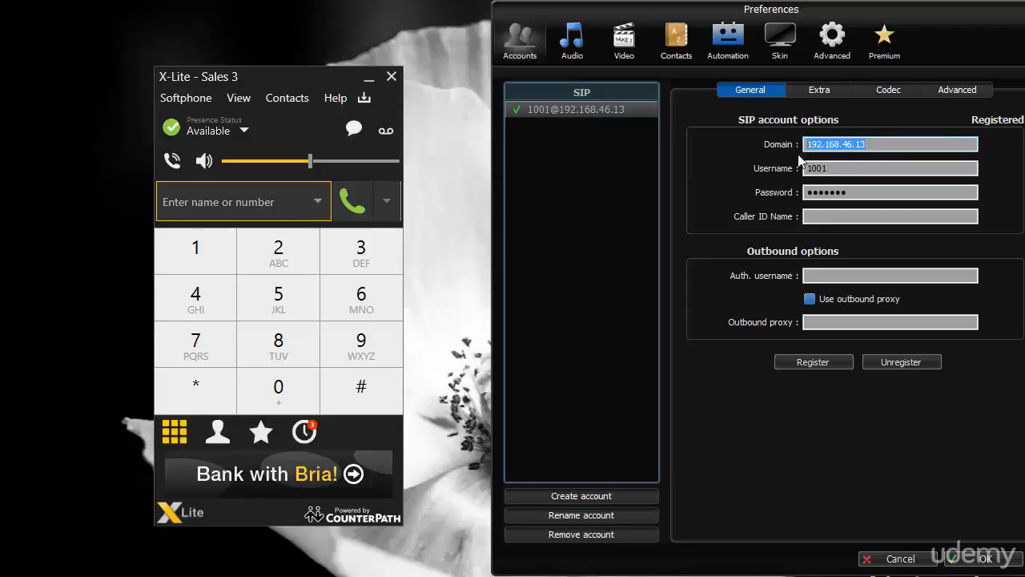
click(883, 144)
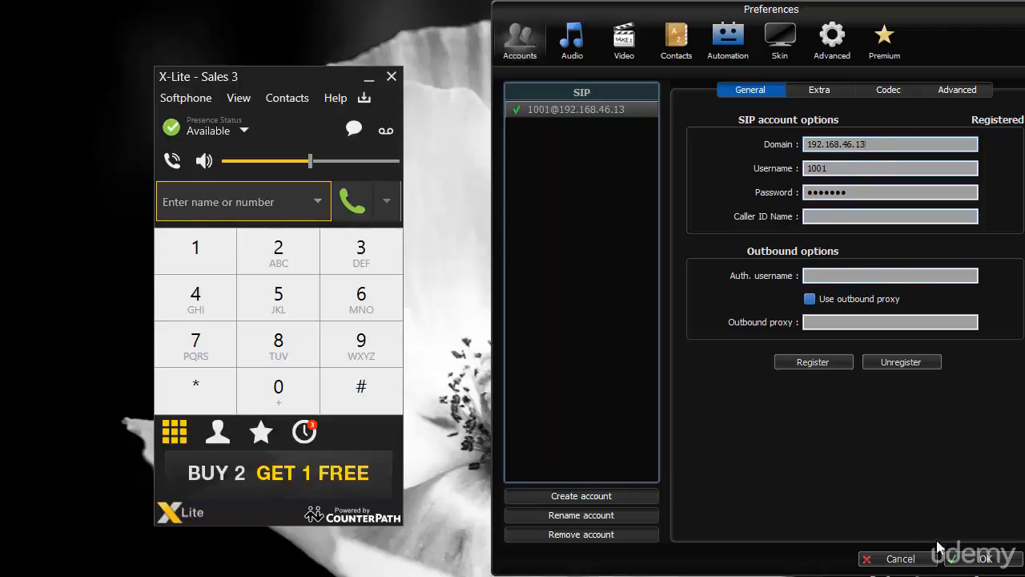
click(967, 559)
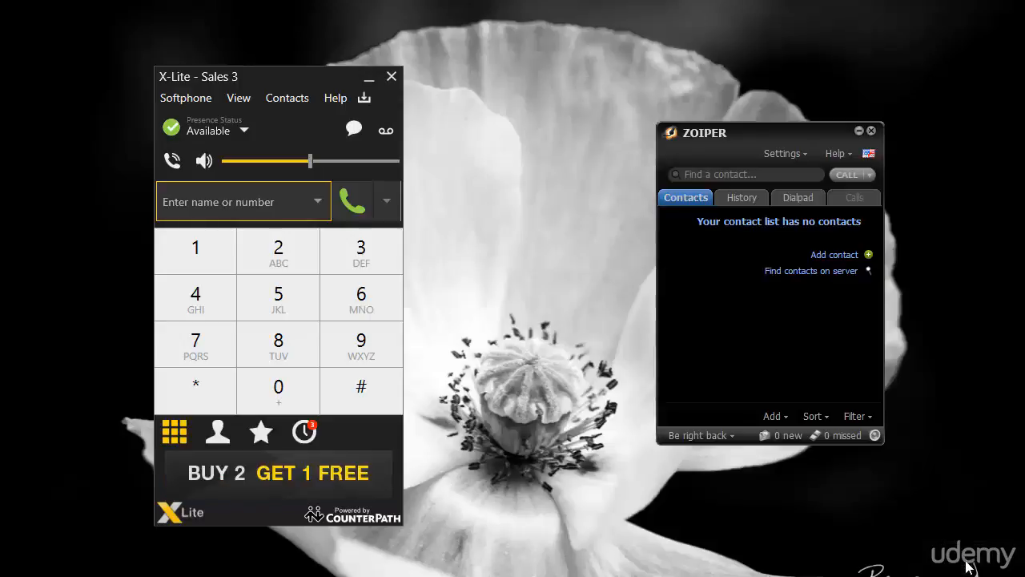
Switch to X-Lite and check the user ID and domain in the Sales 3 SIP account settings.
click(193, 98)
click(207, 116)
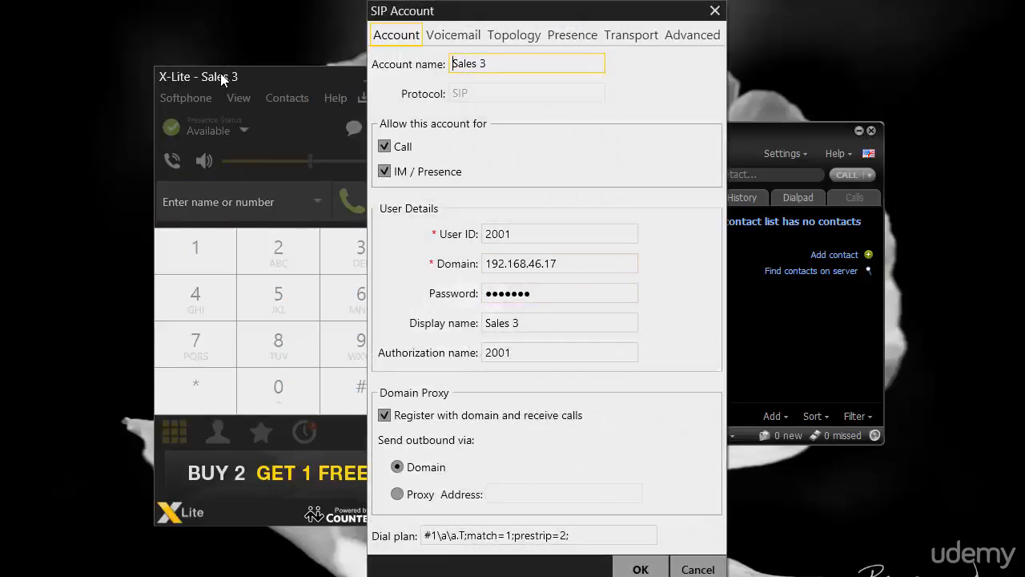
drag(528, 232, 488, 232)
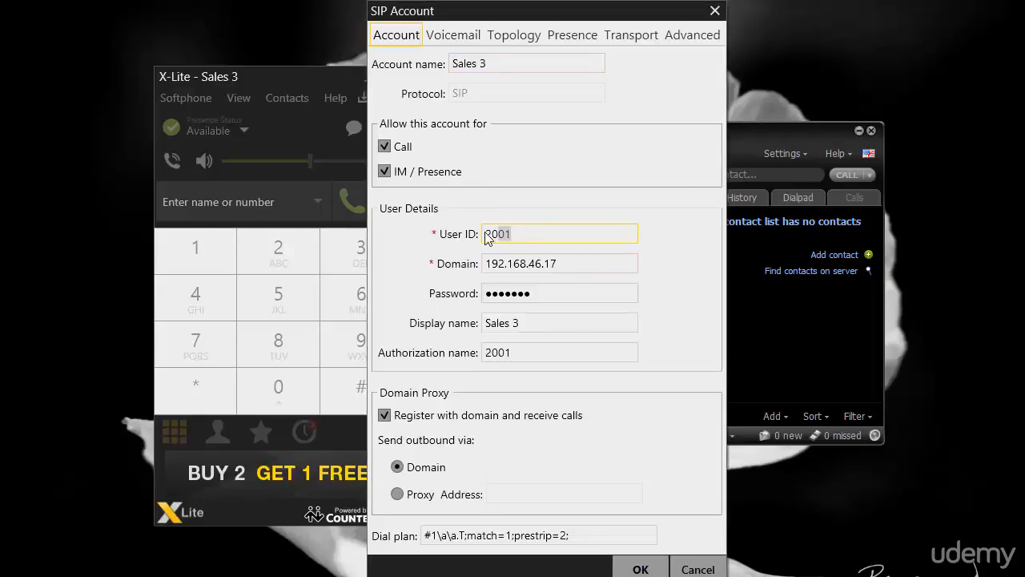
click(529, 231)
drag(575, 263, 483, 269)
click(555, 267)
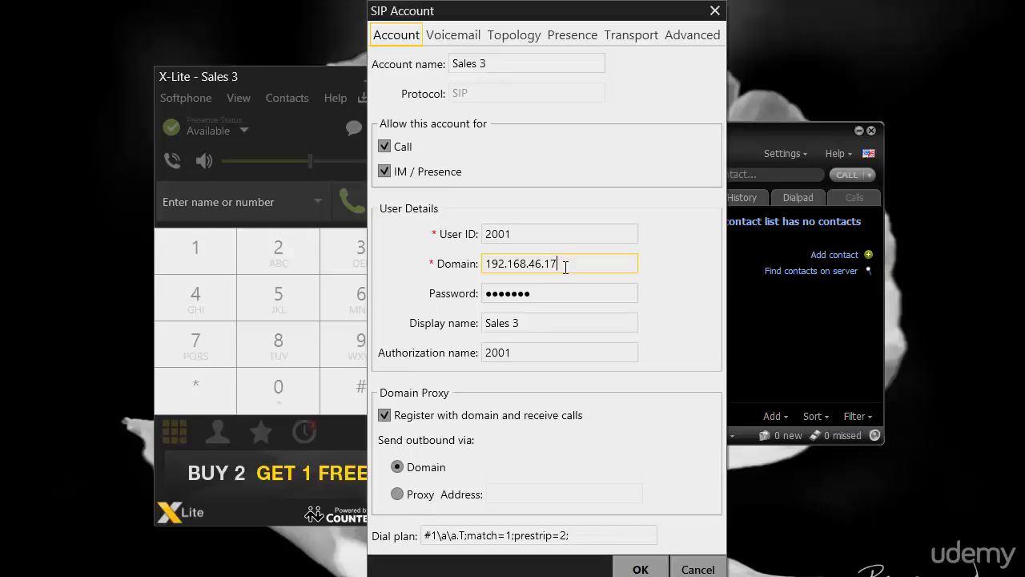
click(650, 569)
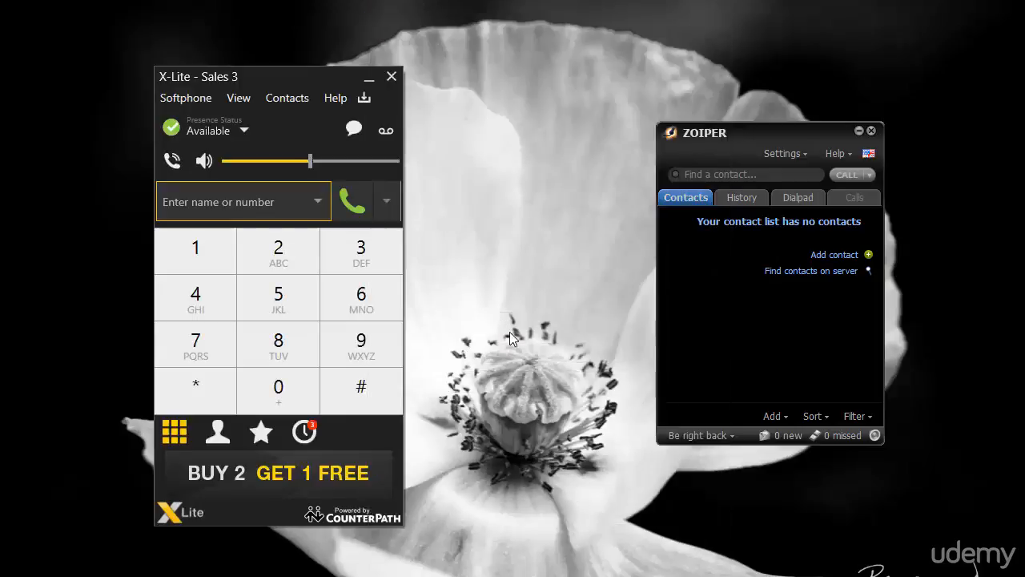
Place a test call from Zoiper to extension 2001, let it ring in X-Lite, and hang up.
click(805, 198)
click(732, 253)
click(734, 335)
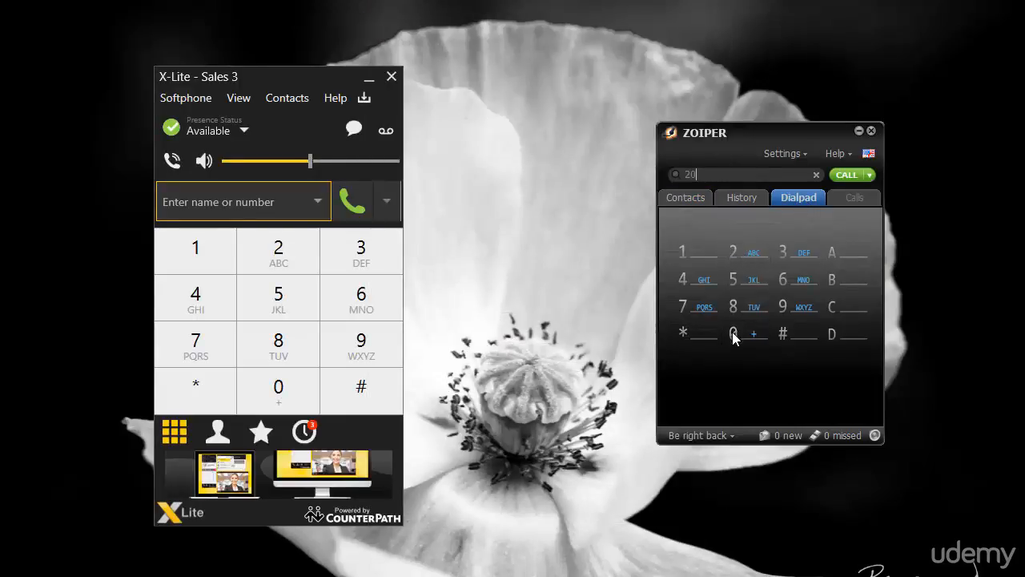
click(730, 335)
click(686, 252)
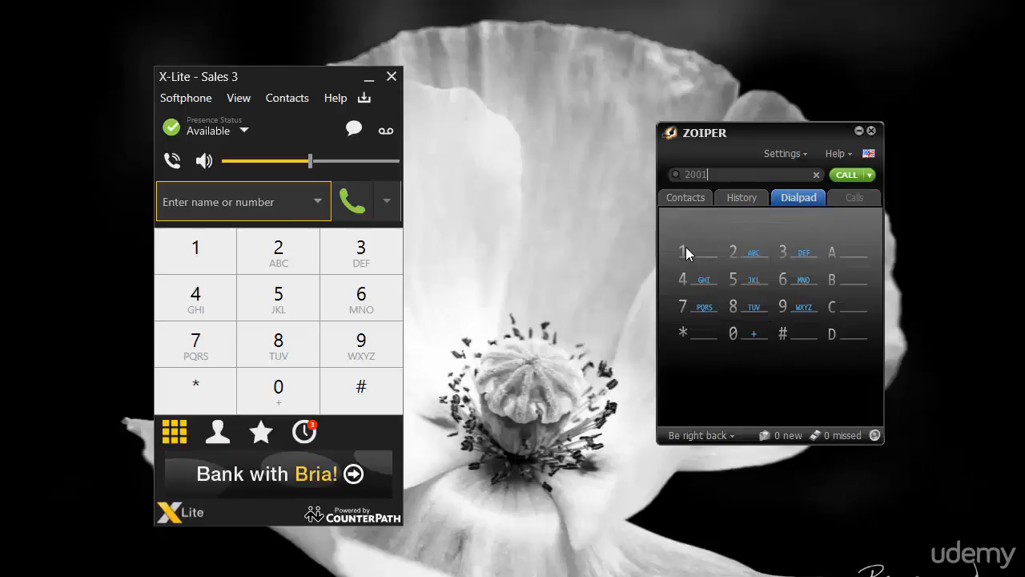
click(847, 175)
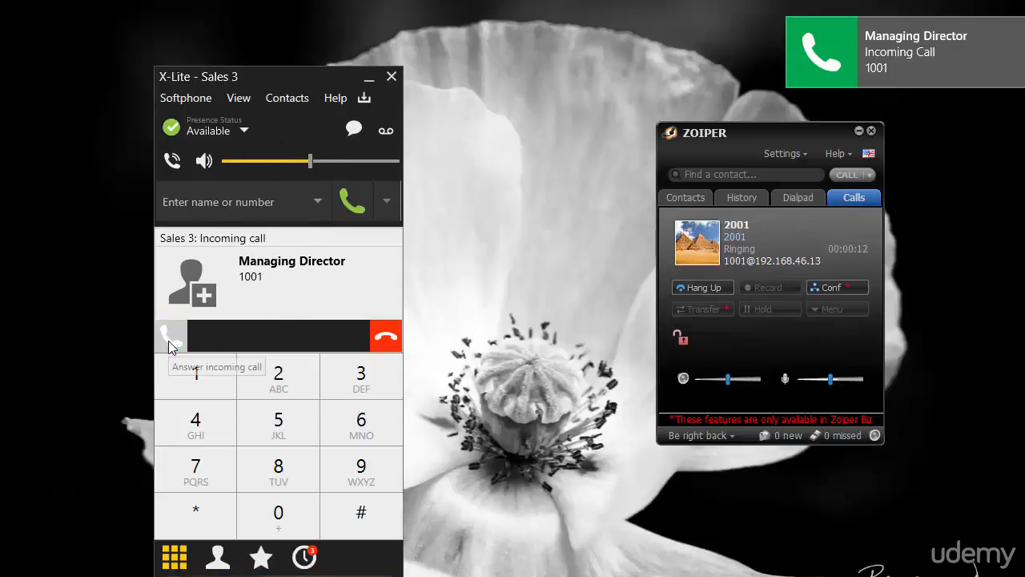
click(708, 288)
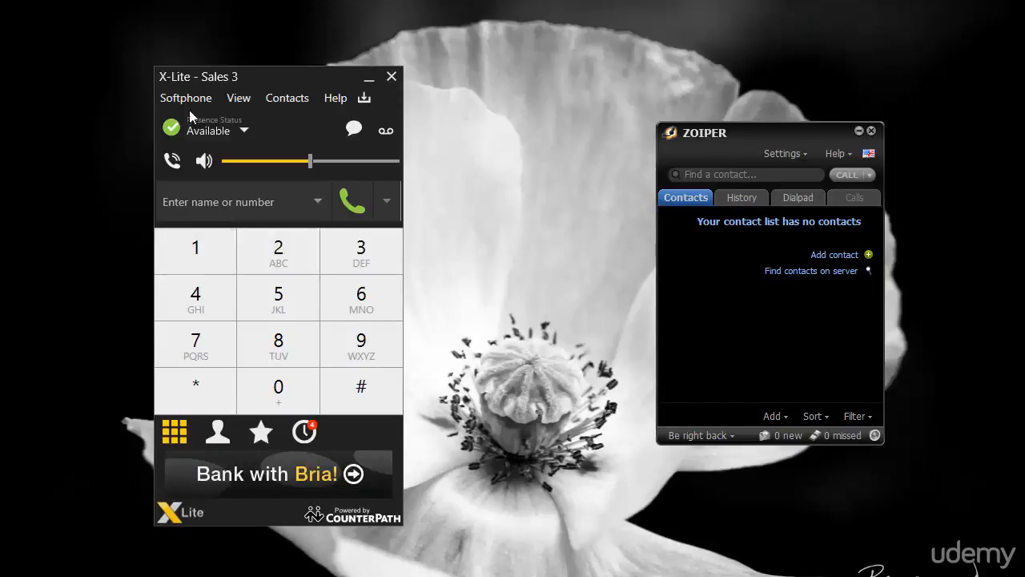
Place a test call from X-Lite to extension 1001 and reject the incoming call in Zoiper.
click(201, 255)
click(279, 386)
click(278, 386)
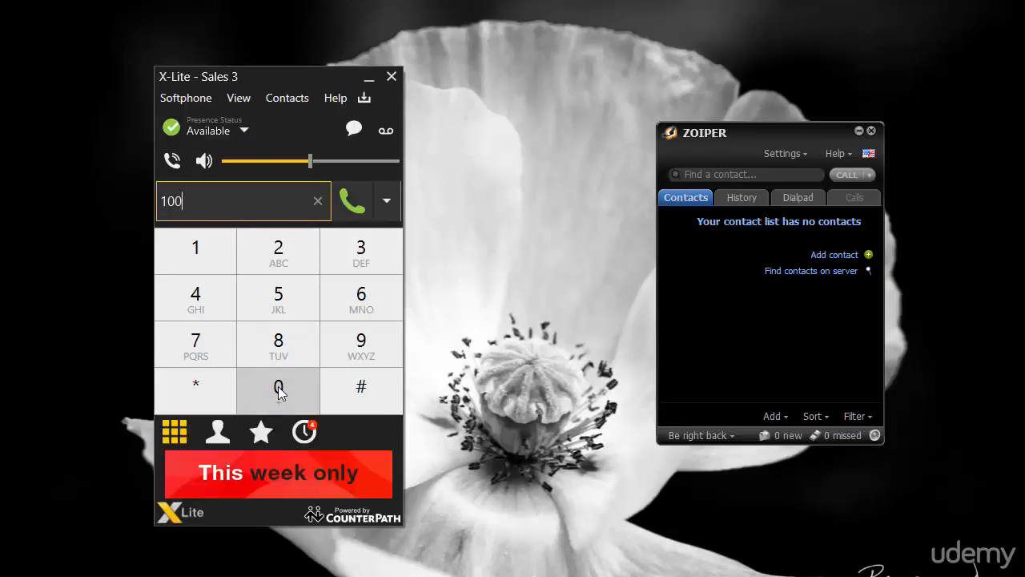
click(204, 252)
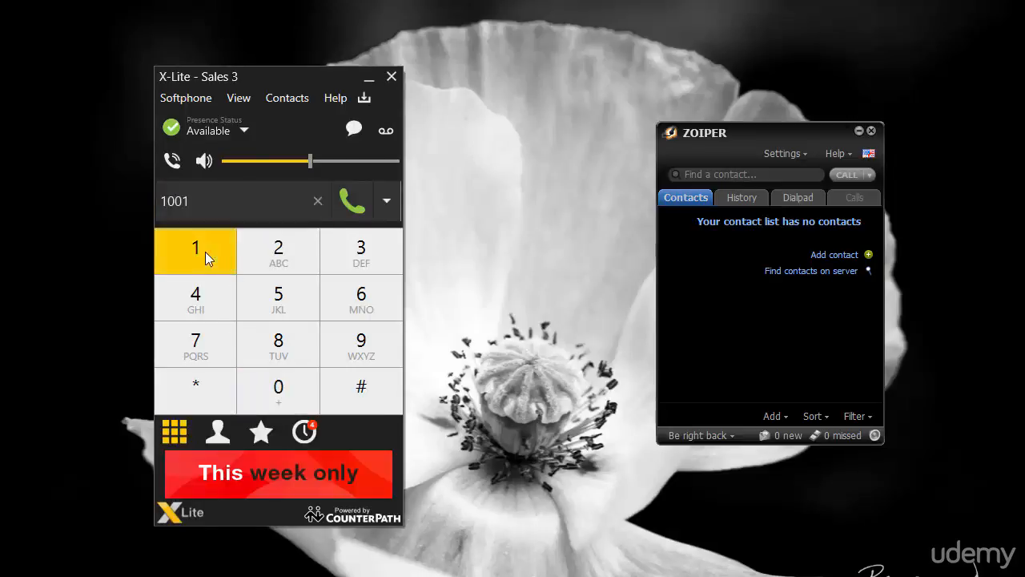
click(355, 206)
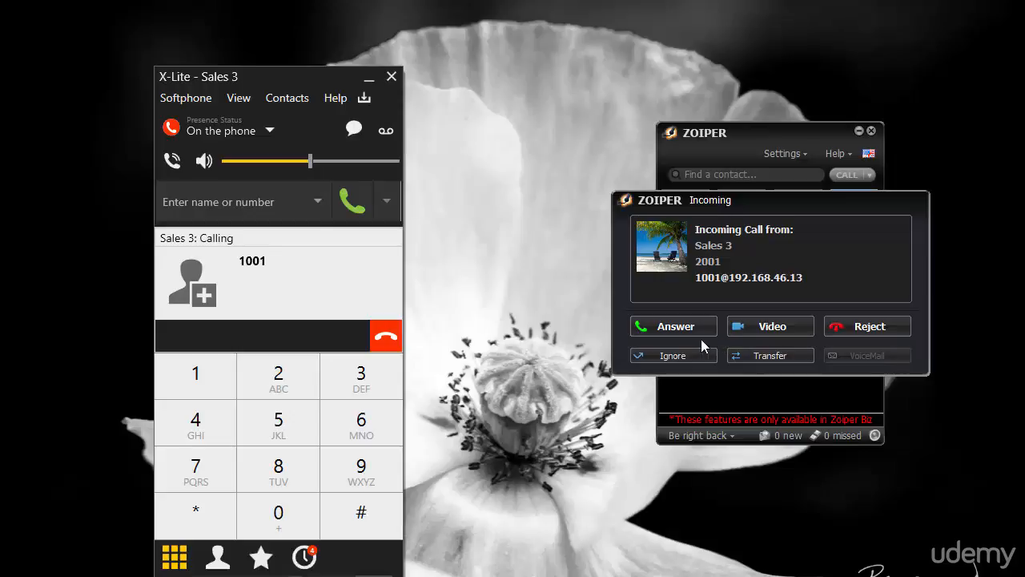
click(883, 331)
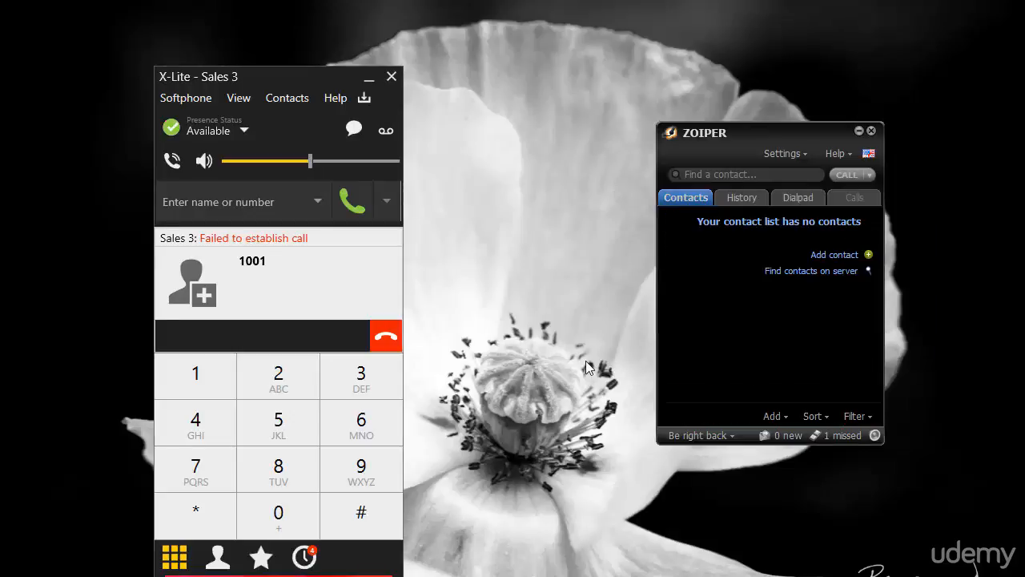